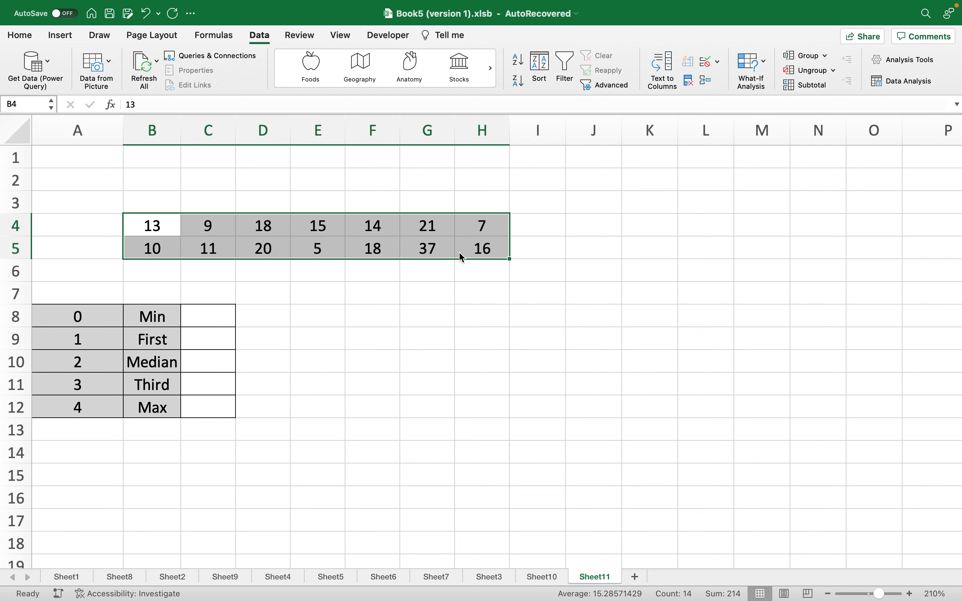
Step: Examine the number set in B4:H5 and the empty result cells C8:C12 beside the Min to Max labels
left_click(403, 303)
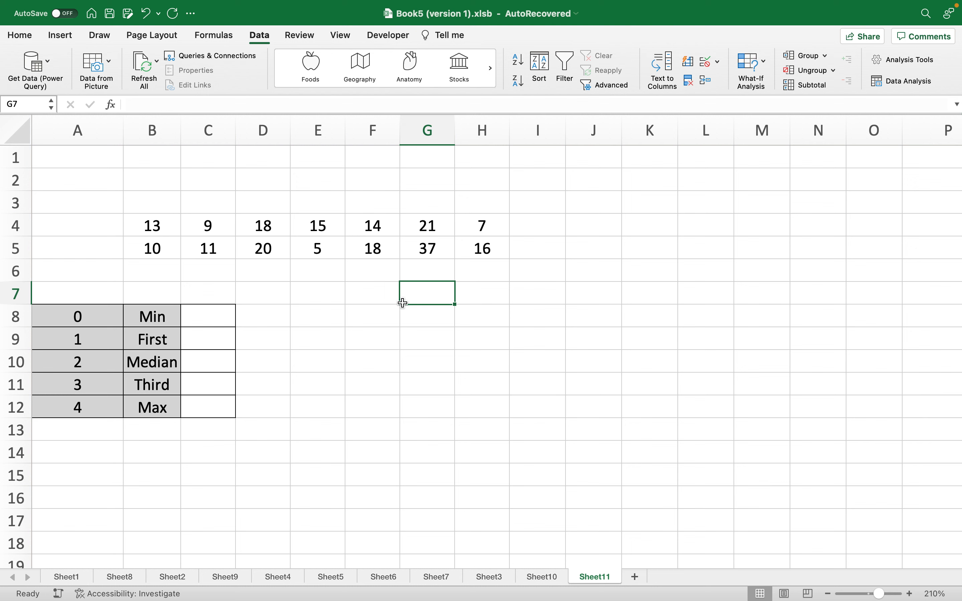
left_click(211, 318)
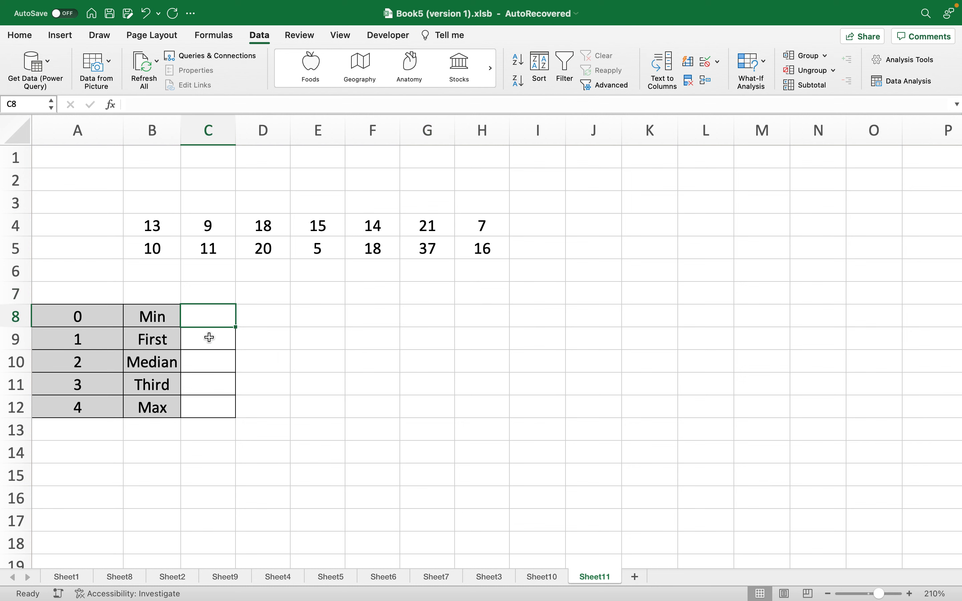
left_click(207, 405)
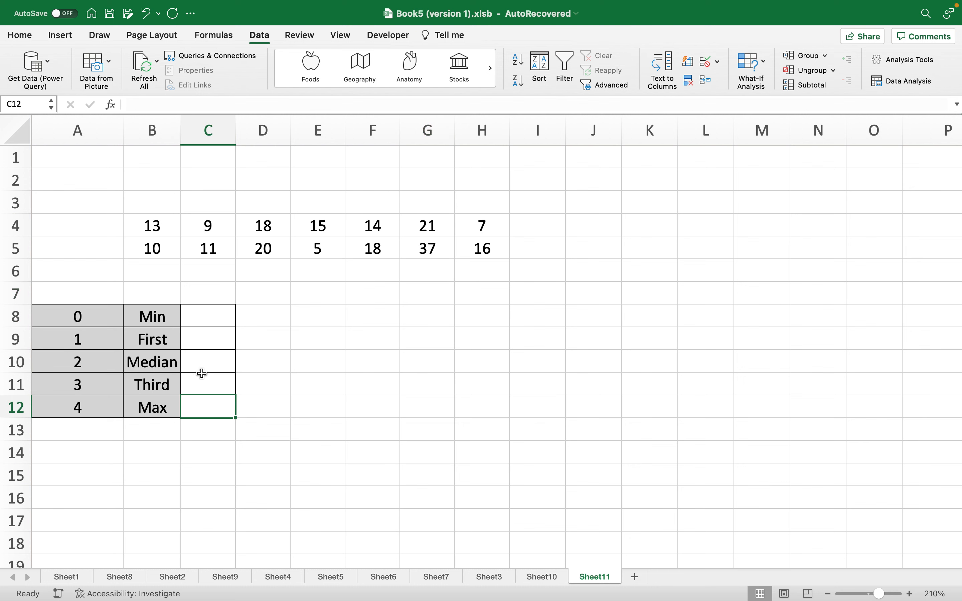
left_click(195, 342)
left_click(195, 361)
left_click(194, 384)
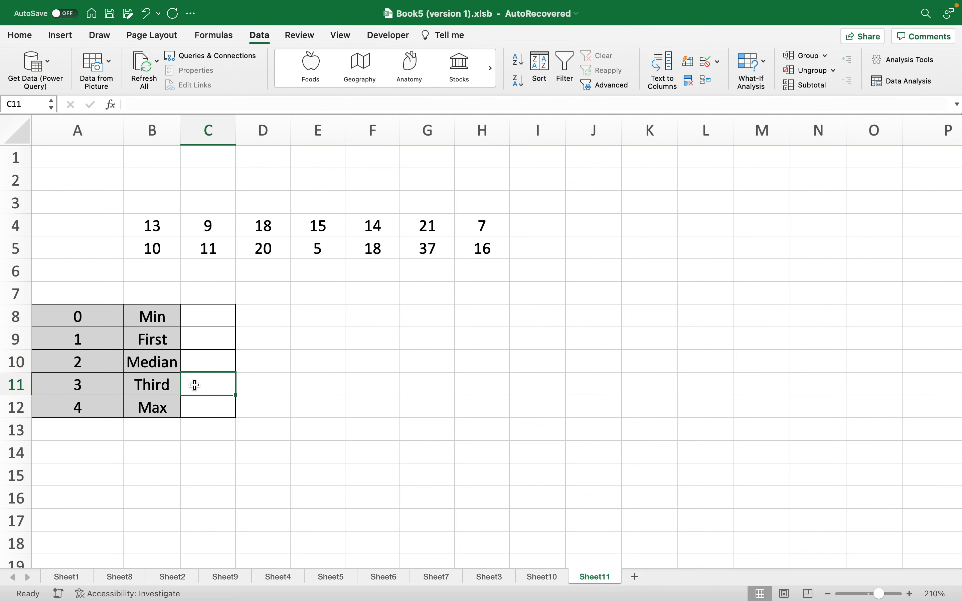
left_click(199, 341)
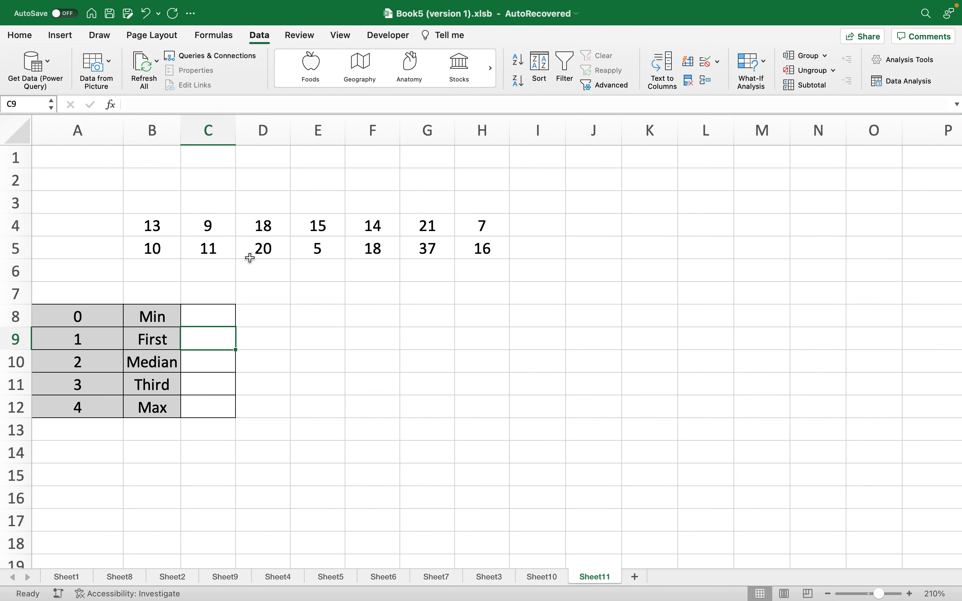
left_click_drag(250, 258, 197, 229)
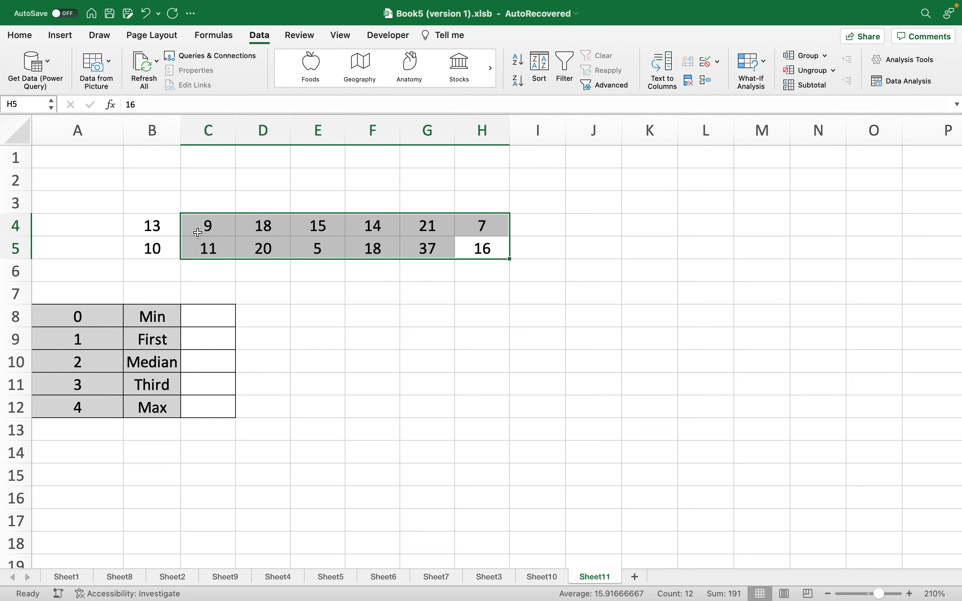
left_click(200, 363)
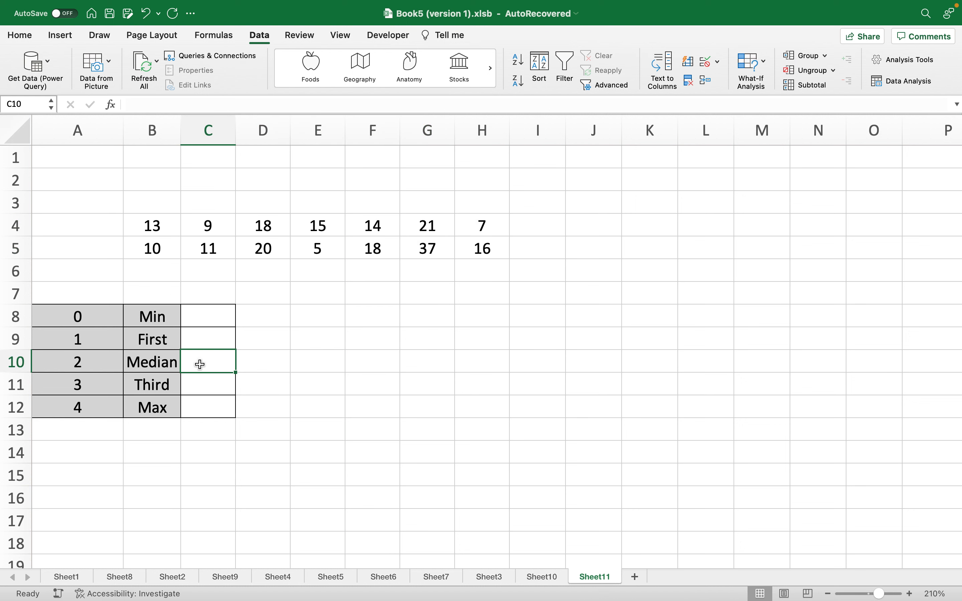
left_click_drag(161, 231, 461, 244)
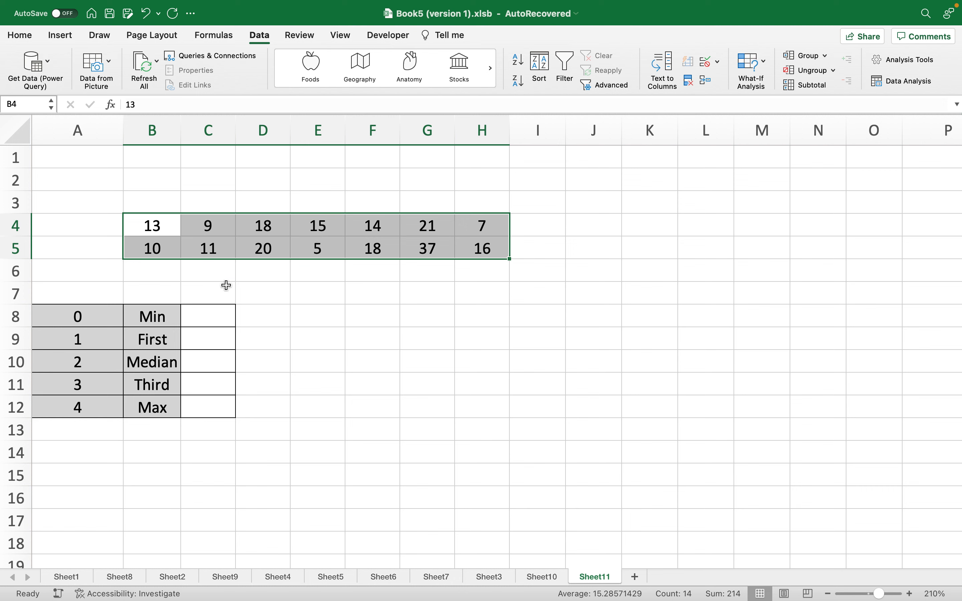
left_click(196, 383)
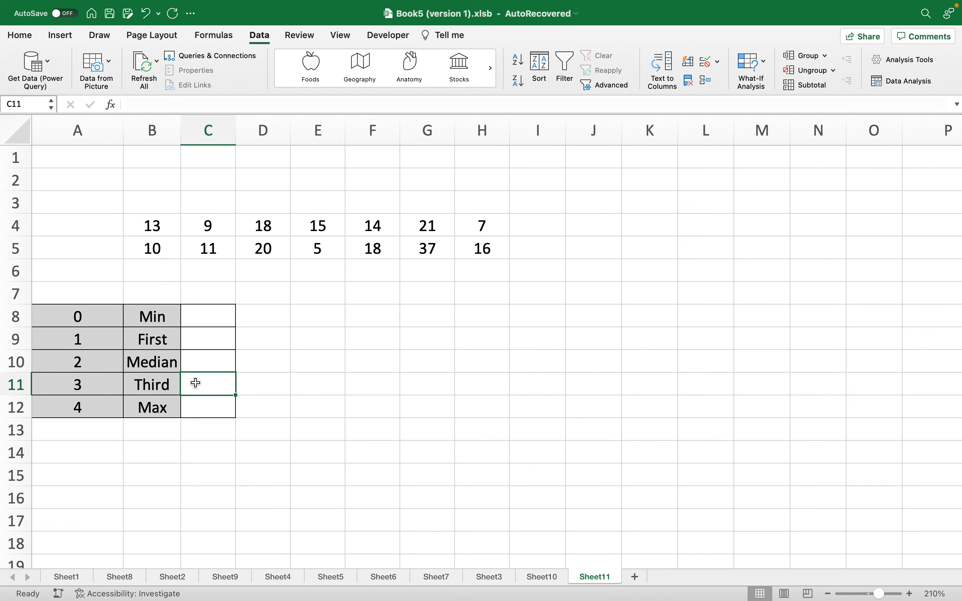
left_click(200, 335)
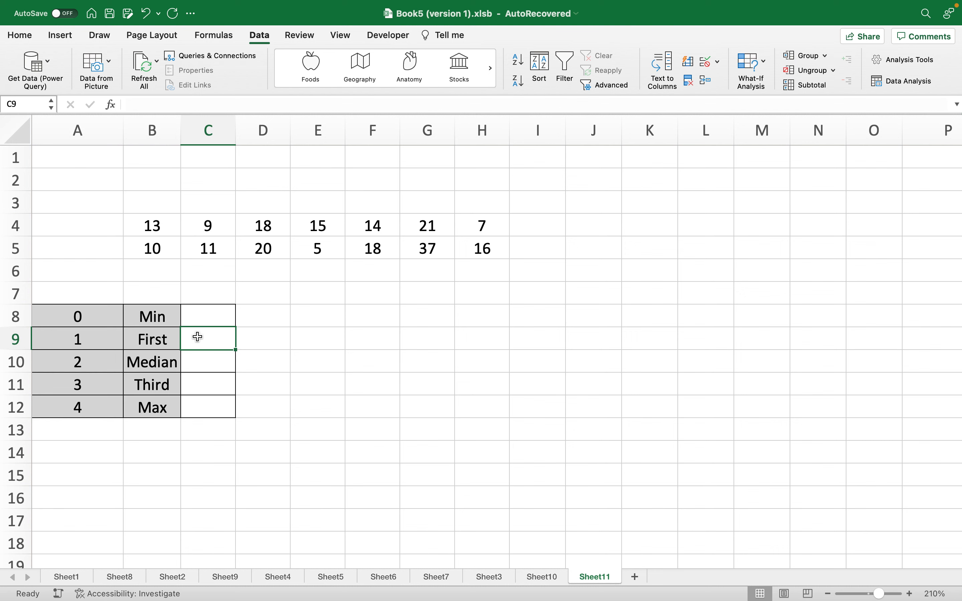
left_click(199, 357)
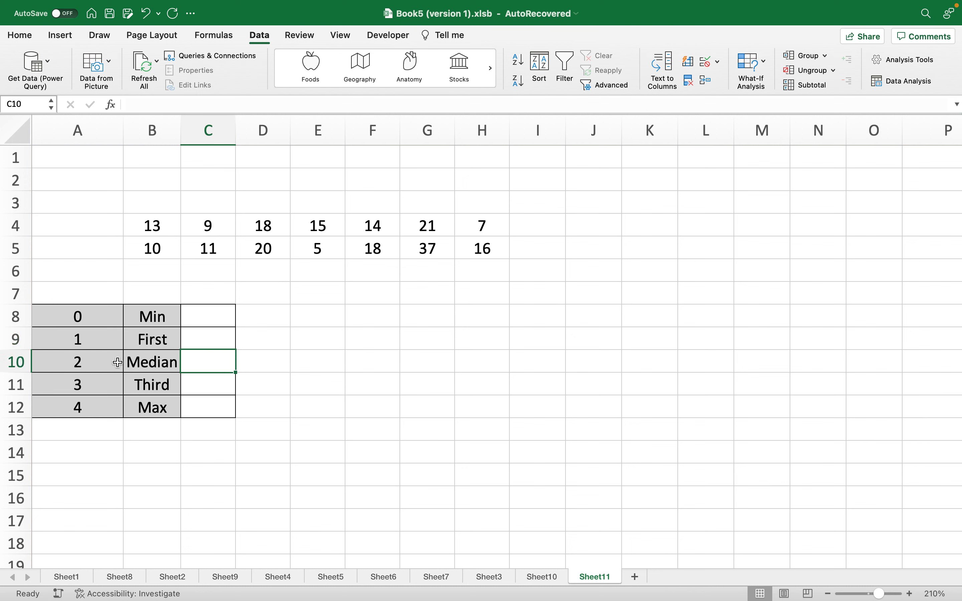
left_click(204, 386)
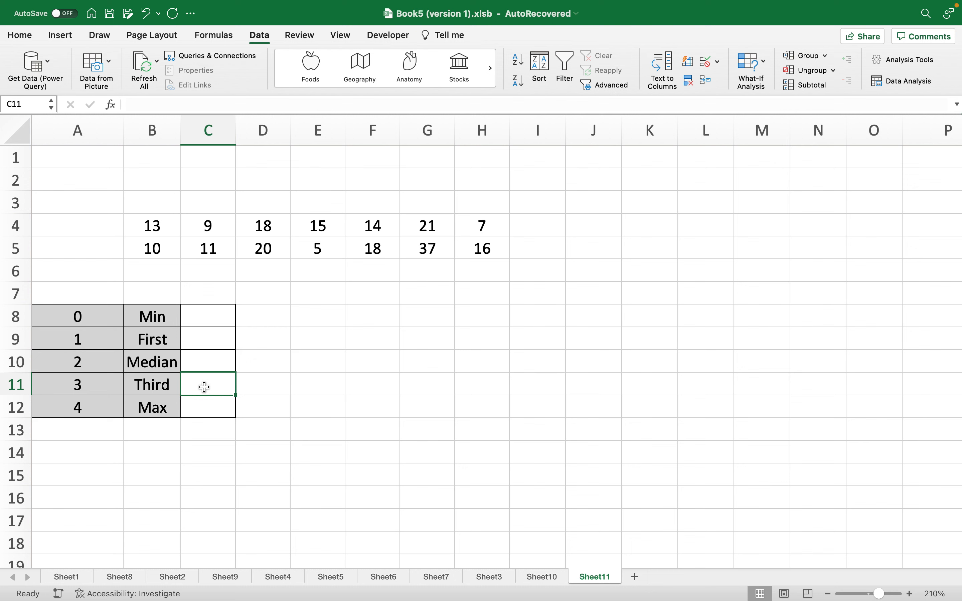
Step: Enter =QUARTILE(B4:H5,0) in C8 to calculate the minimum of the data set
left_click(203, 322)
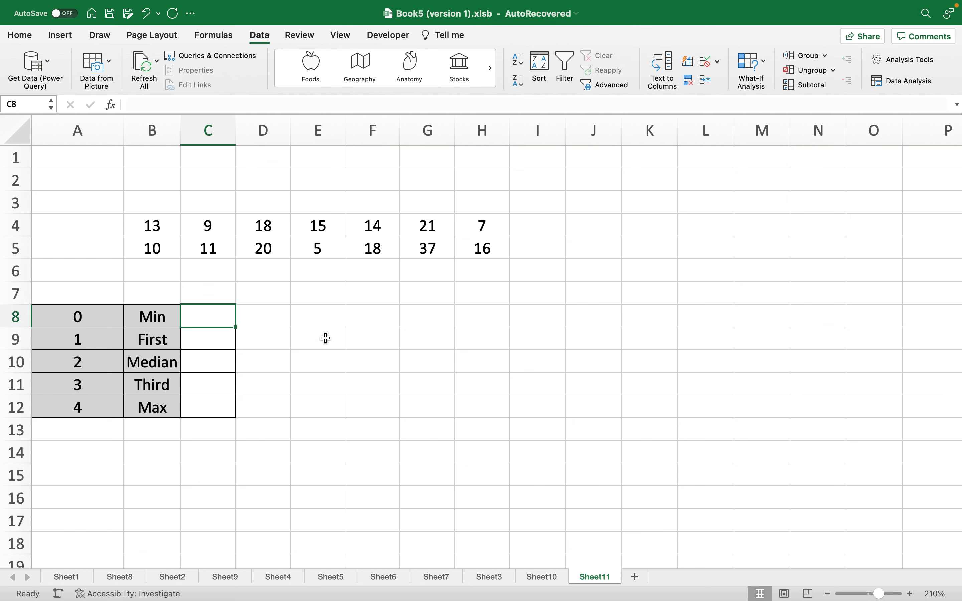
type("=qu")
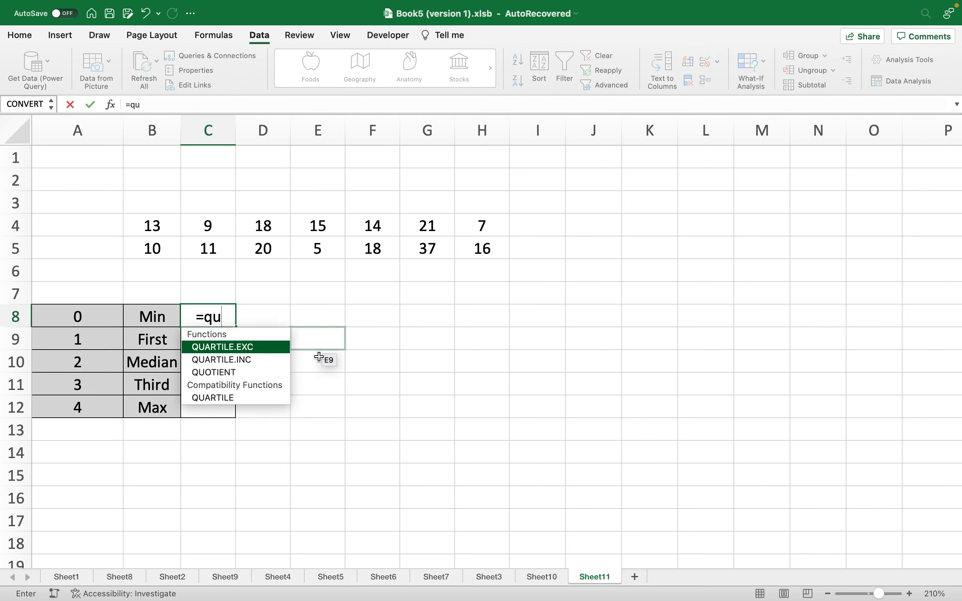
double_click(211, 398)
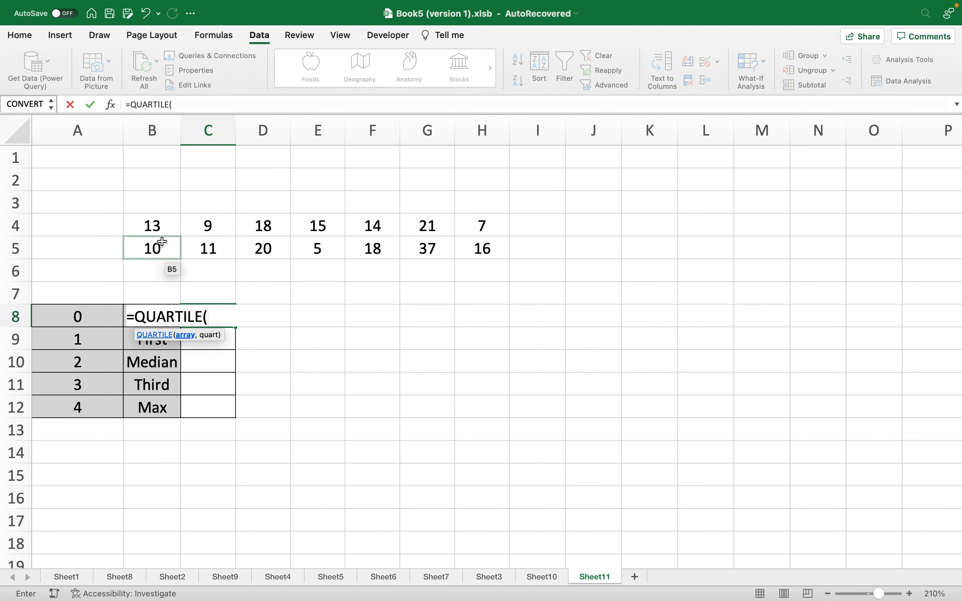
left_click_drag(163, 223, 498, 249)
type(",")
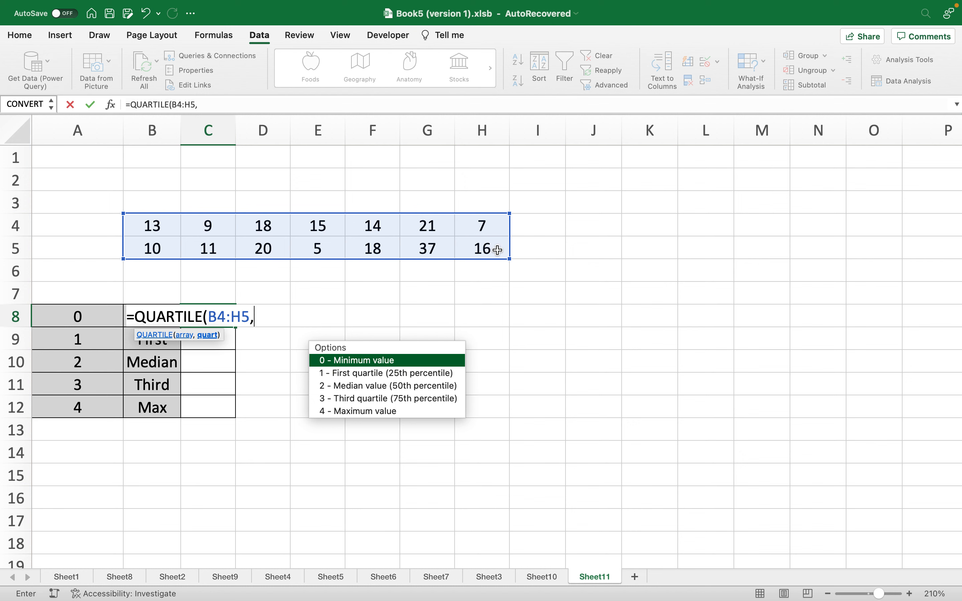
double_click(357, 361)
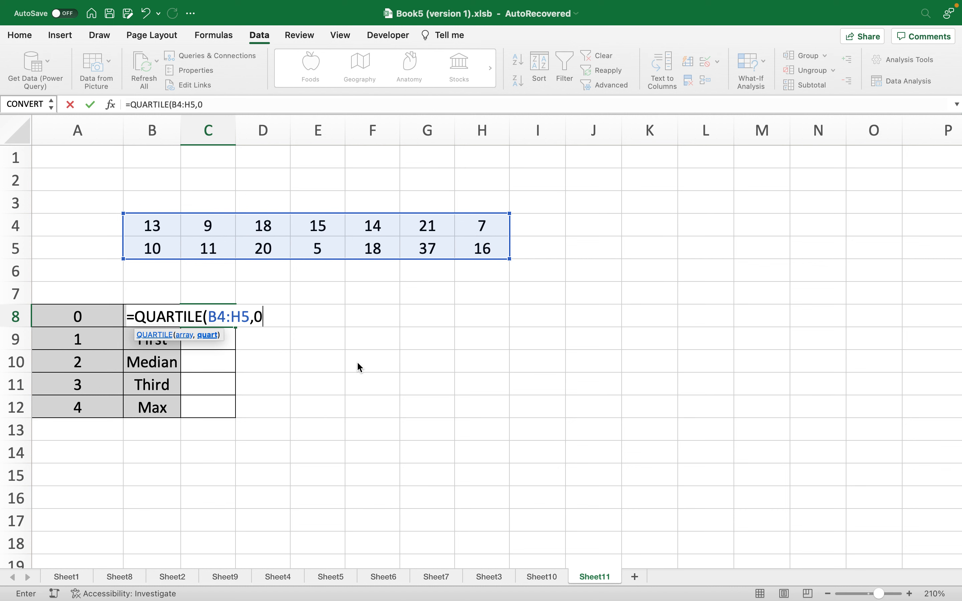
type(")")
key("Return")
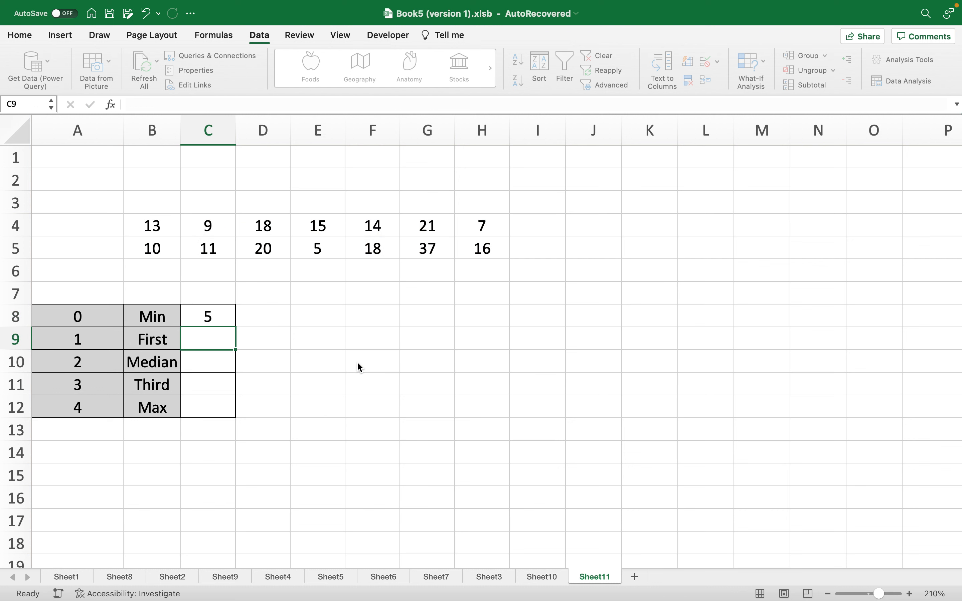
Step: Copy the formula text from C8 and paste it unchanged into each of the cells C9 through C12
left_click(215, 315)
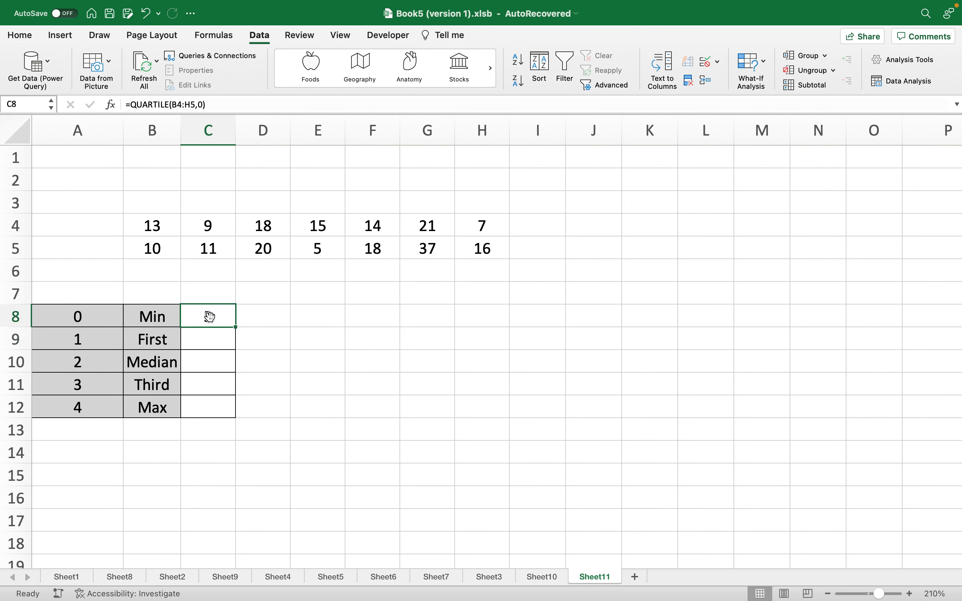
left_click_drag(216, 102, 120, 100)
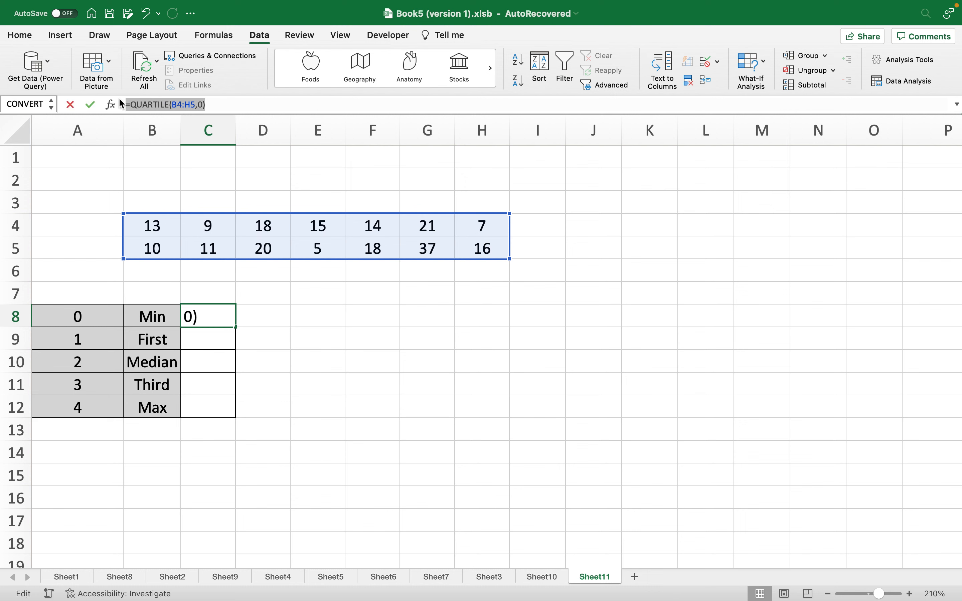
key("Return")
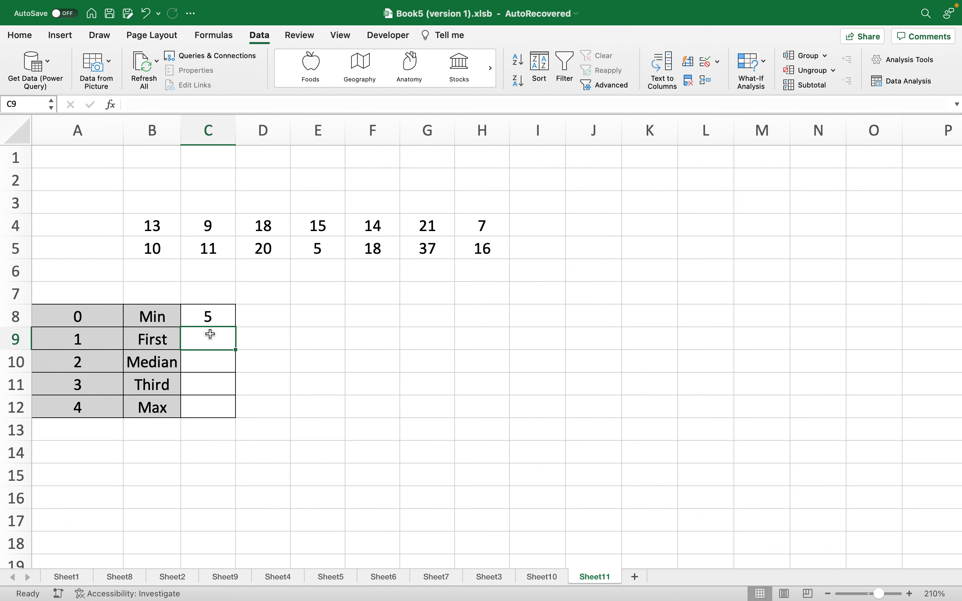
key("super+v")
key("Return")
key("super+v")
key("Return")
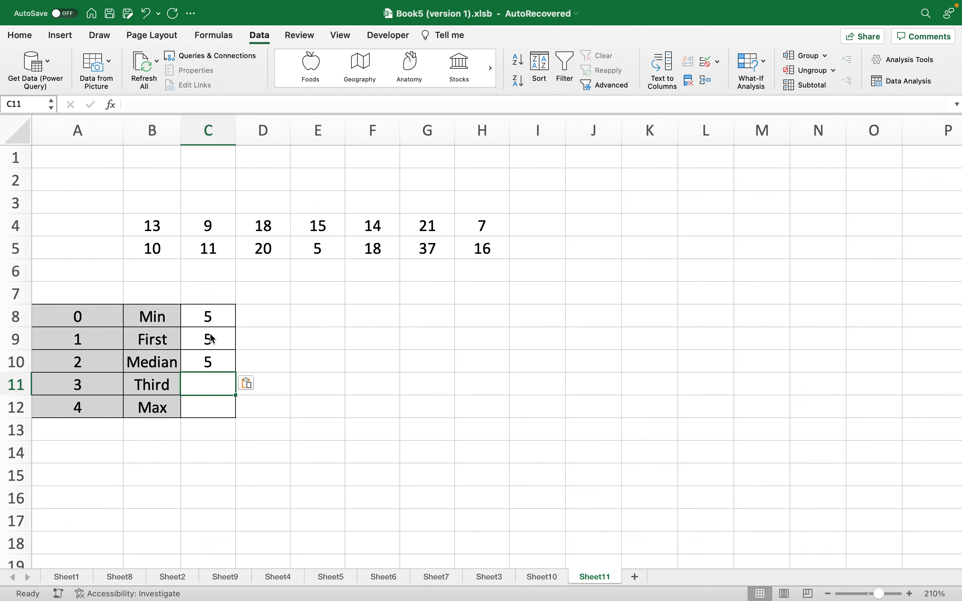
key("super+v")
key("Return")
key("super+v")
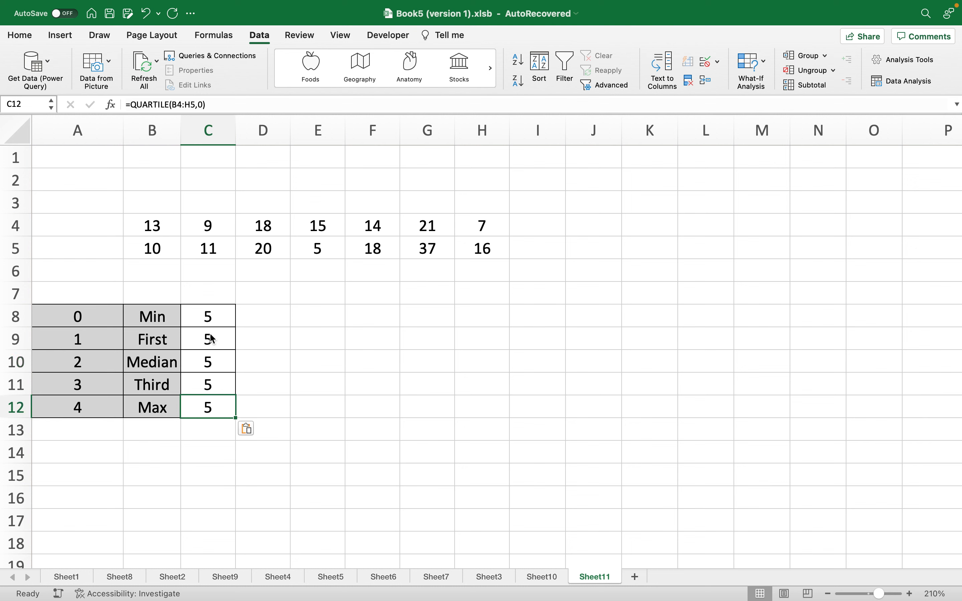
Step: Change the quart argument of the formula in C9 to 1 for the first quartile
key("Up")
key("Up")
key("Up")
left_click(74, 339)
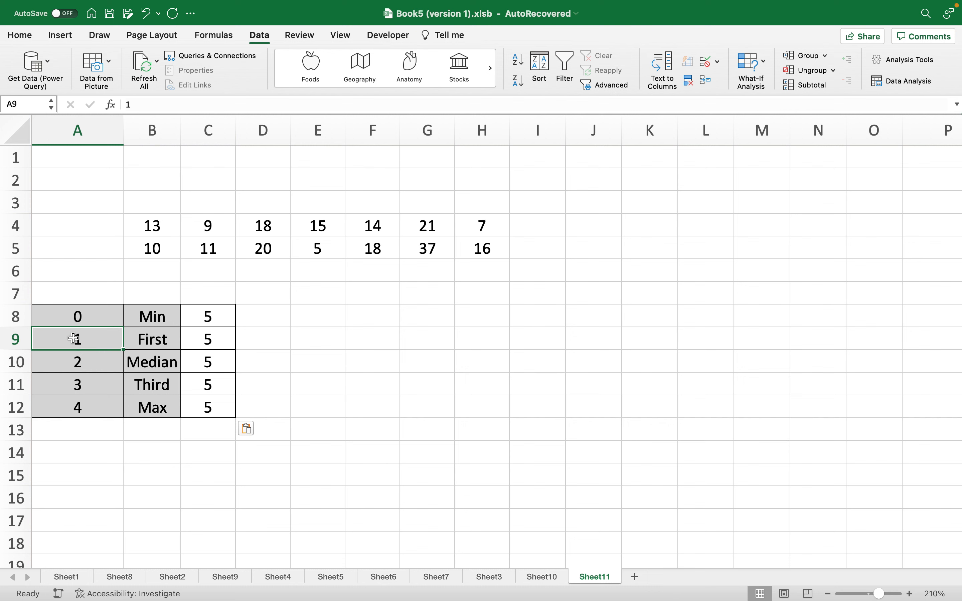
key("Right")
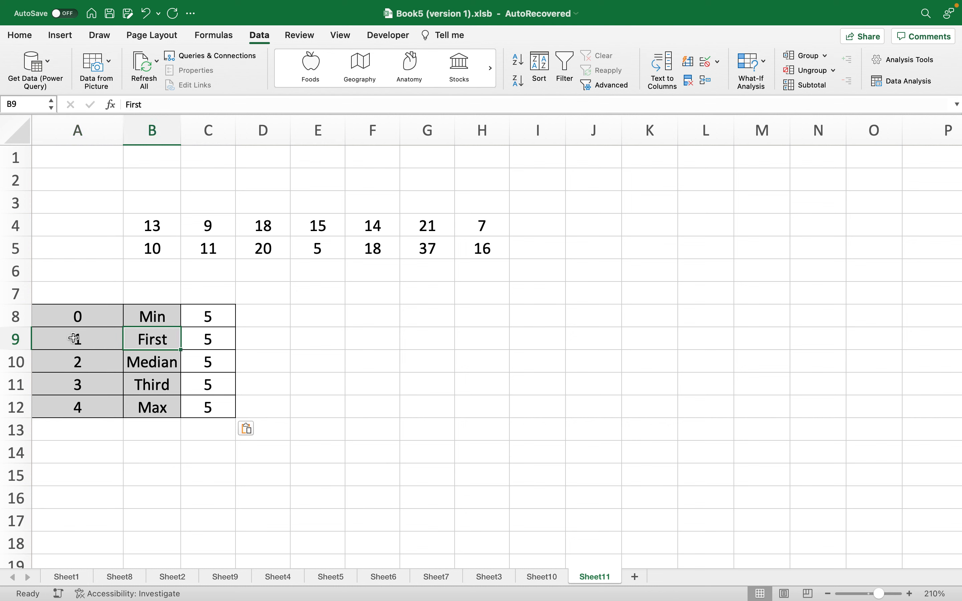
left_click(74, 338)
key("Right")
key("Right")
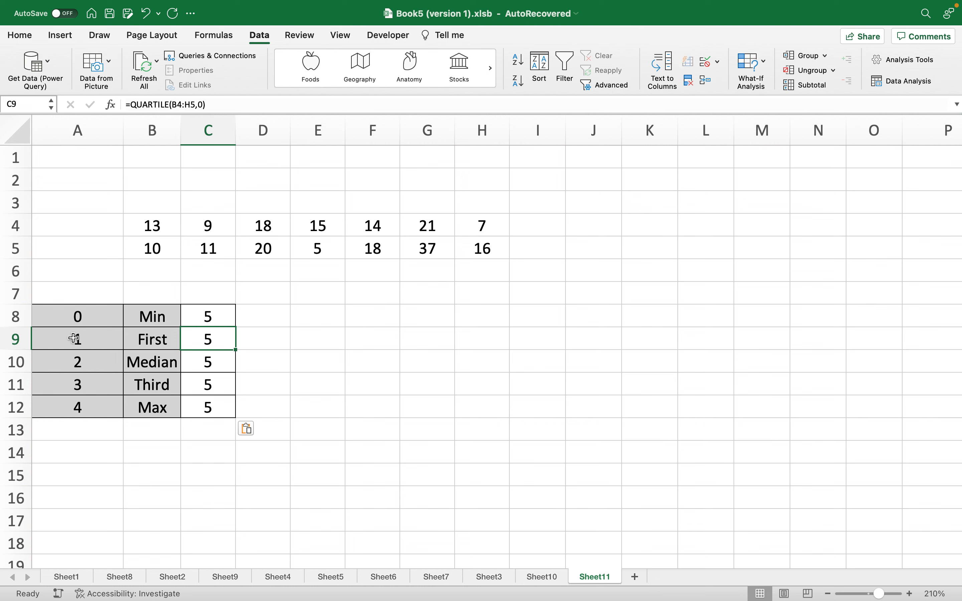
left_click(204, 105)
key("BackSpace")
type("1")
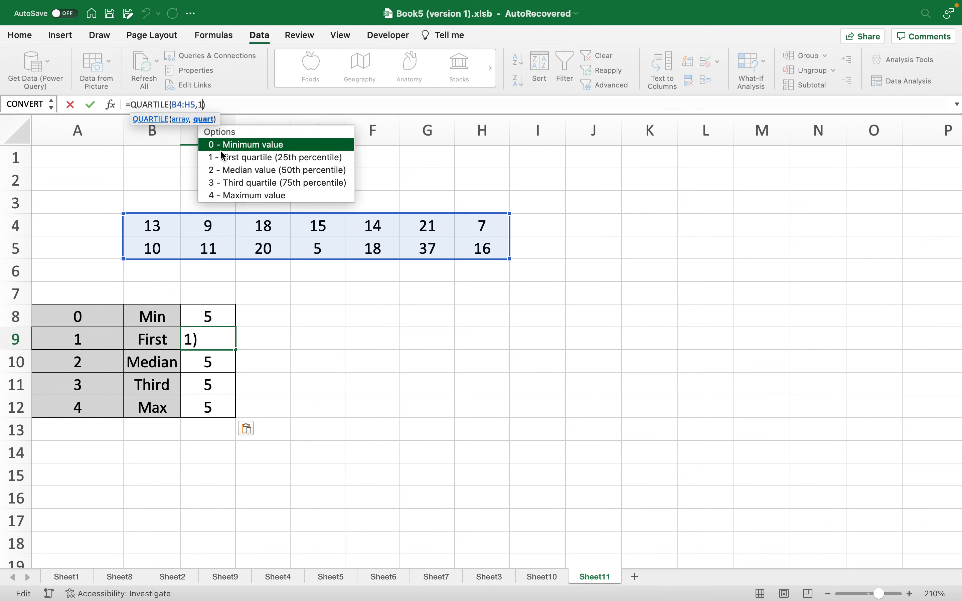
key("Return")
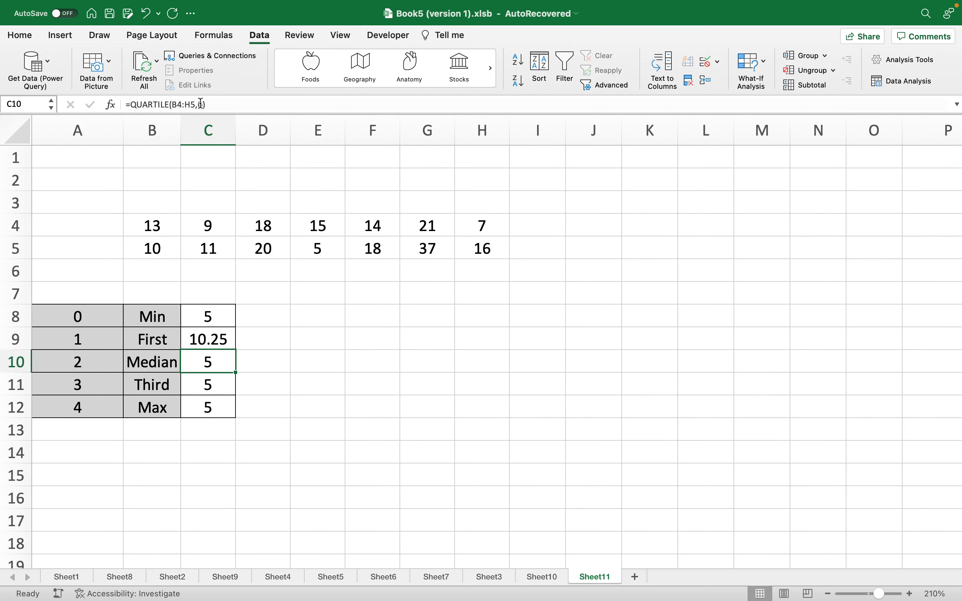
Step: Change the quart argument of the formula in C10 to 2 for the median
left_click(200, 105)
key("BackSpace")
type("2")
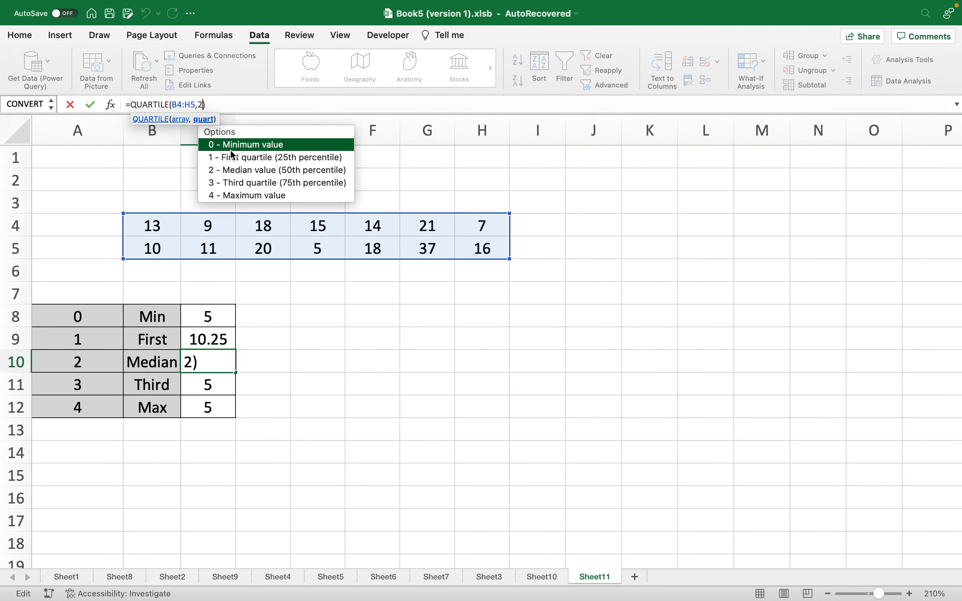
key("Return")
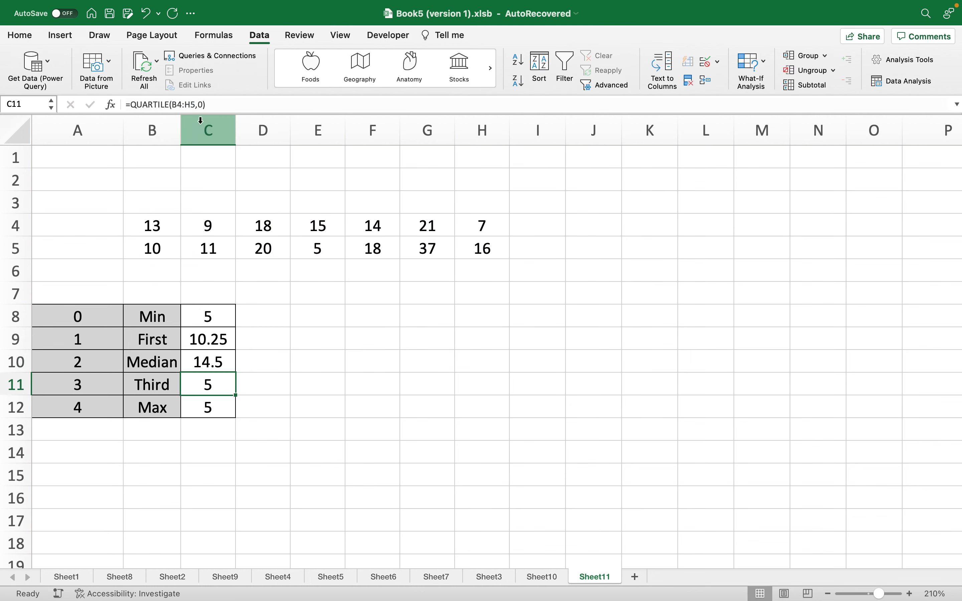
Step: Change the quart argument of the formula in C11 to 3 for the third quartile
left_click(204, 104)
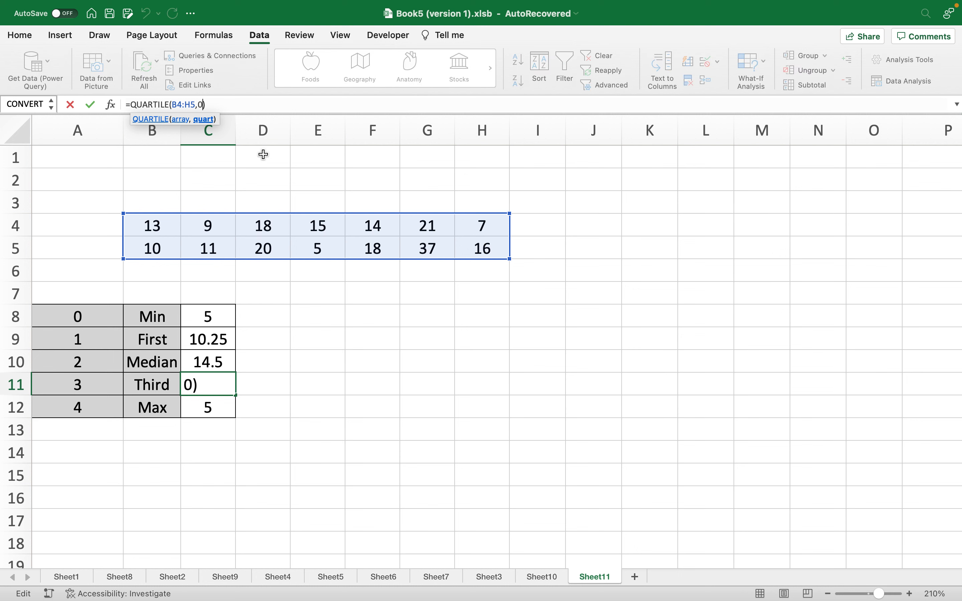
key("BackSpace")
type("3")
key("Return")
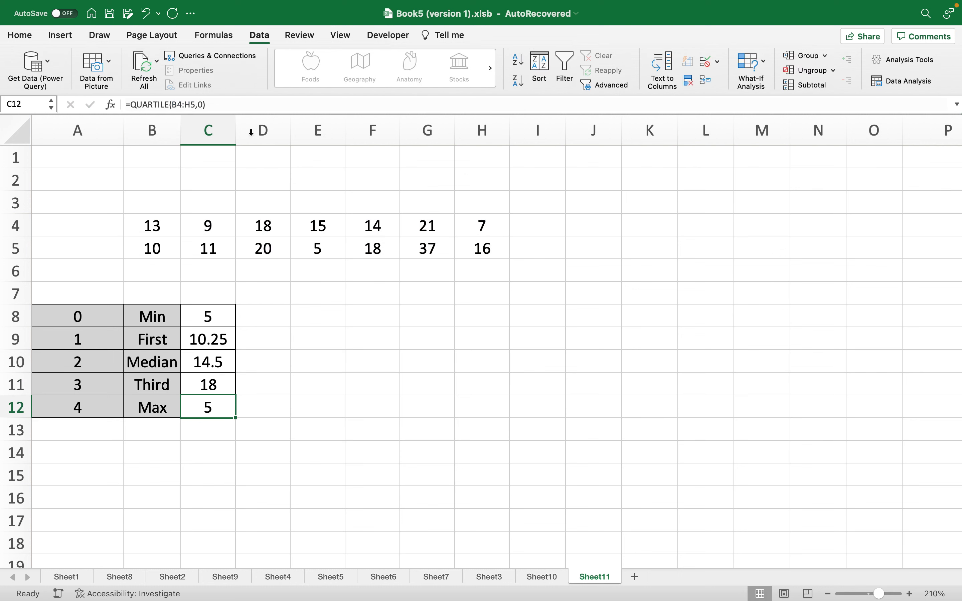
Step: Change the quart argument of the formula in C12 to 4 for the maximum value
left_click(203, 105)
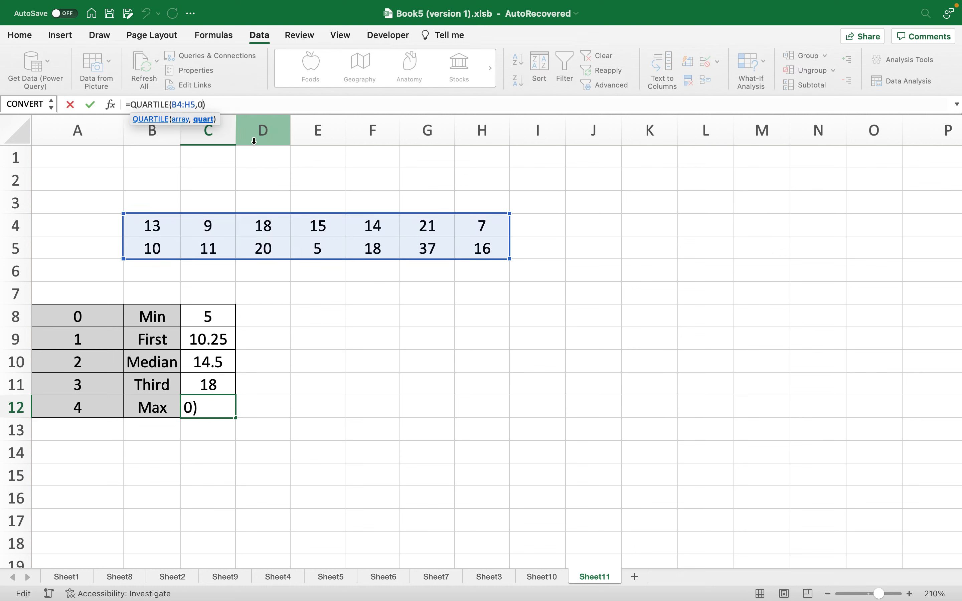
key("BackSpace")
type("4")
key("Return")
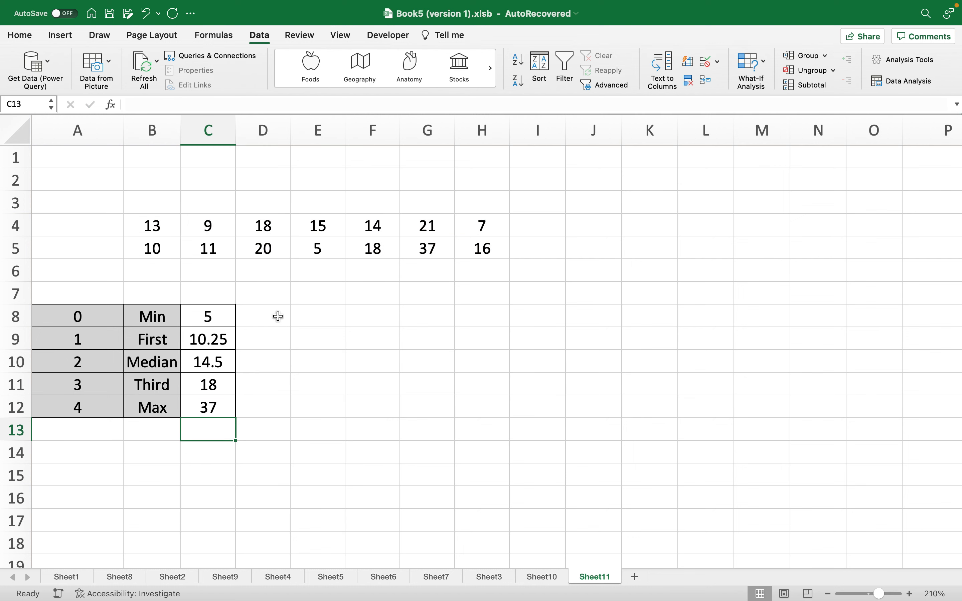
left_click(278, 316)
left_click(305, 318)
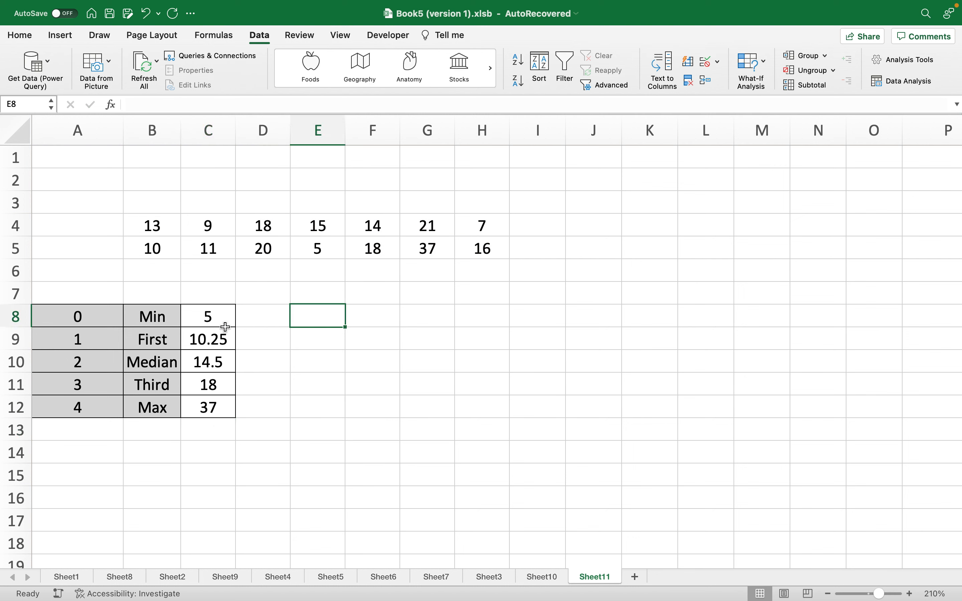
Step: Review the quartile formulas and their results in C8:C12 against the labels in column B
left_click(217, 317)
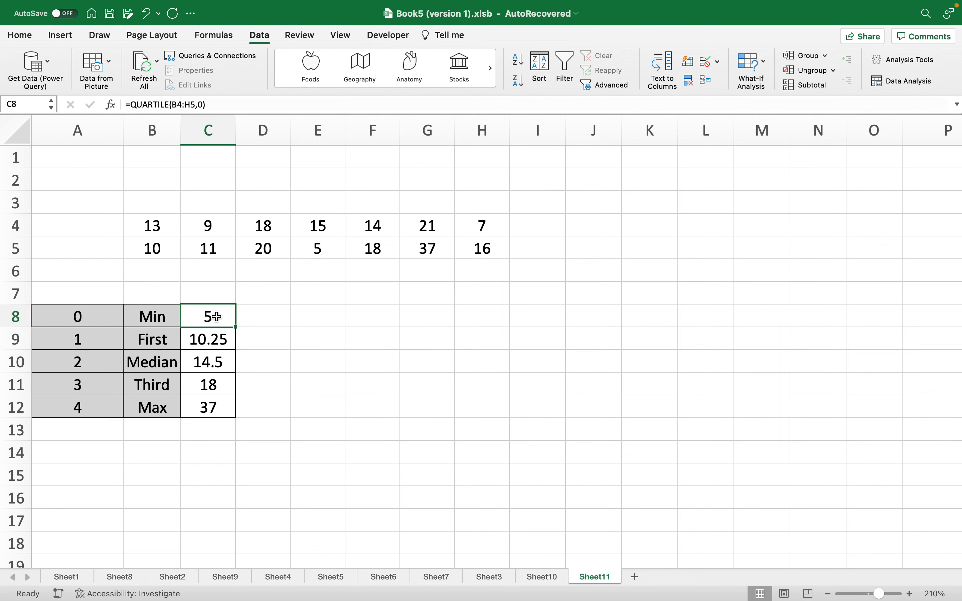
left_click(210, 408)
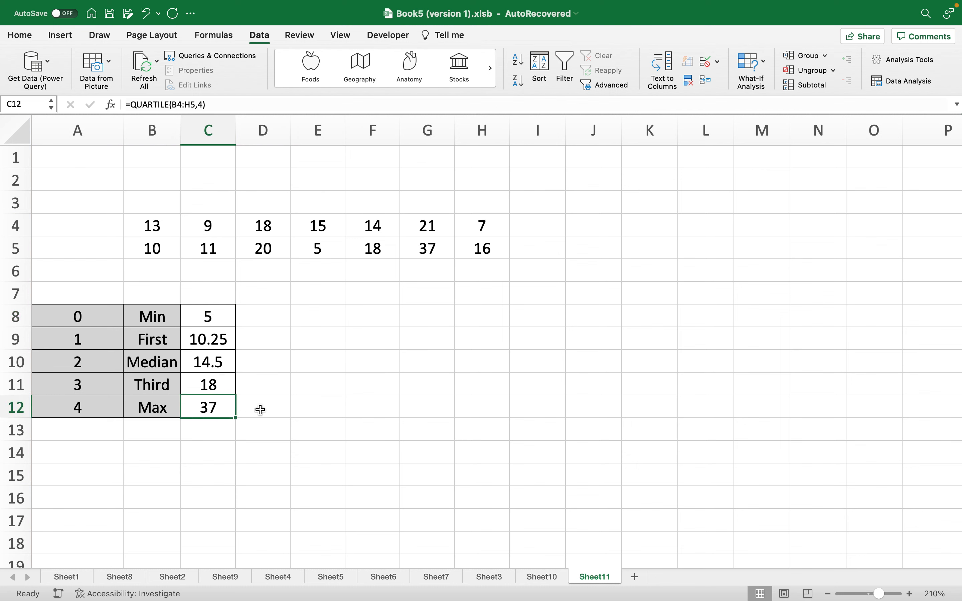
left_click(201, 339)
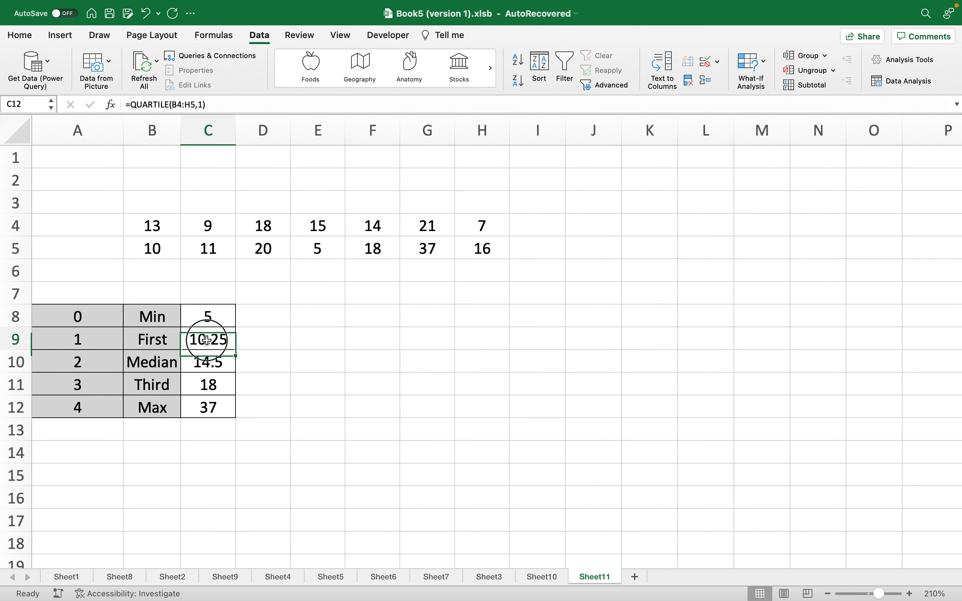
left_click_drag(169, 338, 196, 339)
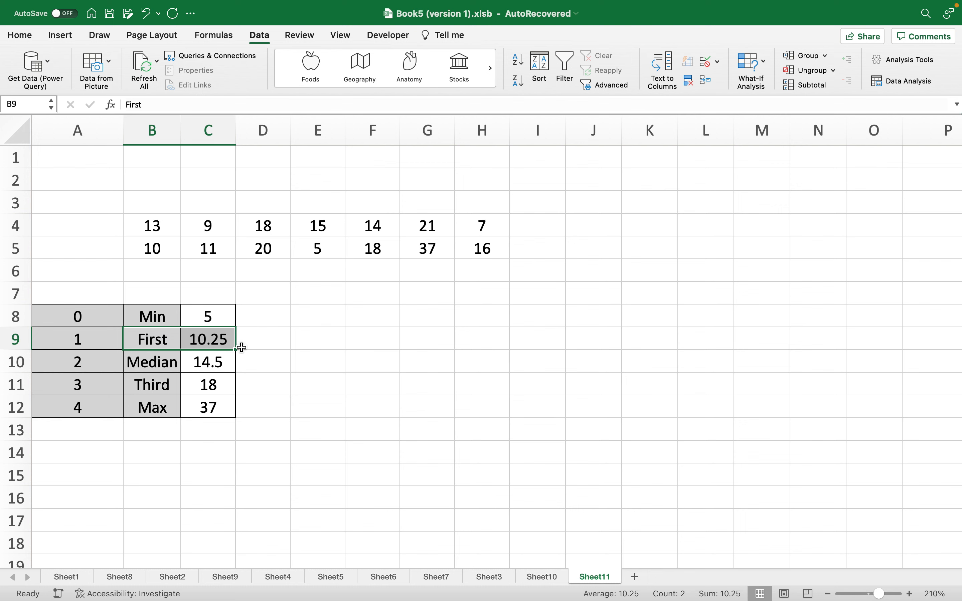
left_click(196, 360)
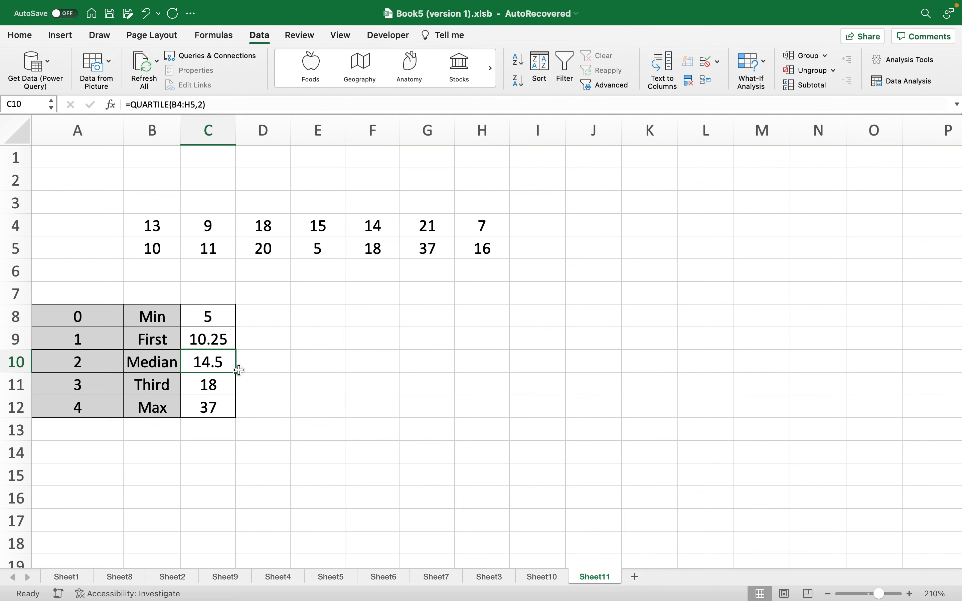
left_click(198, 385)
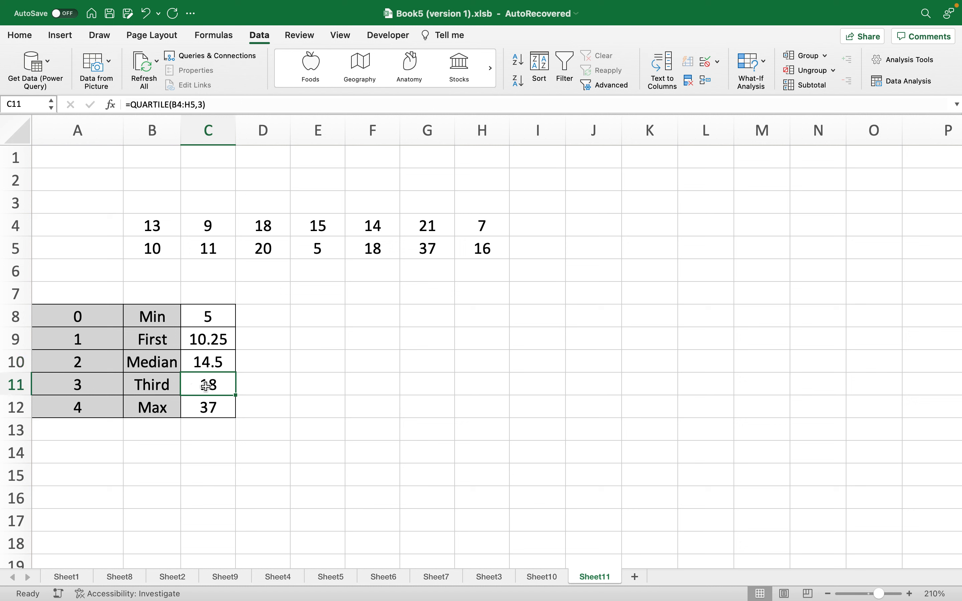
left_click(246, 385)
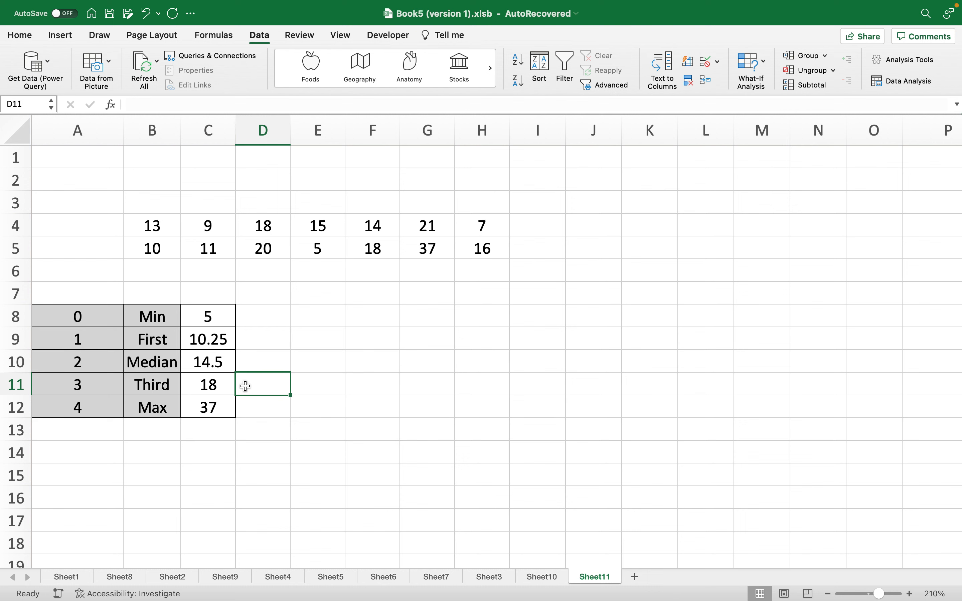
left_click(304, 389)
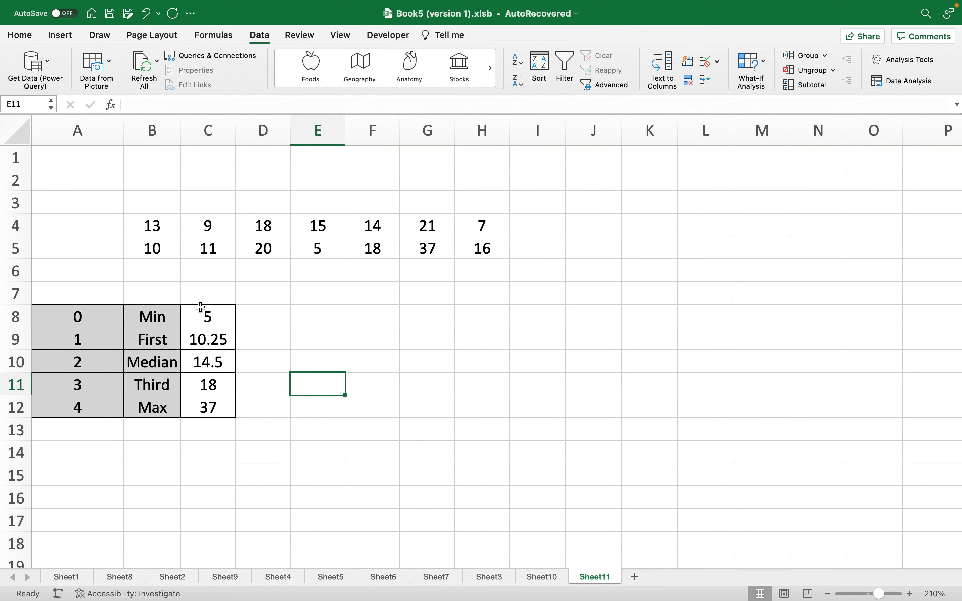
left_click(204, 325)
left_click_drag(205, 328, 205, 401)
left_click(266, 383)
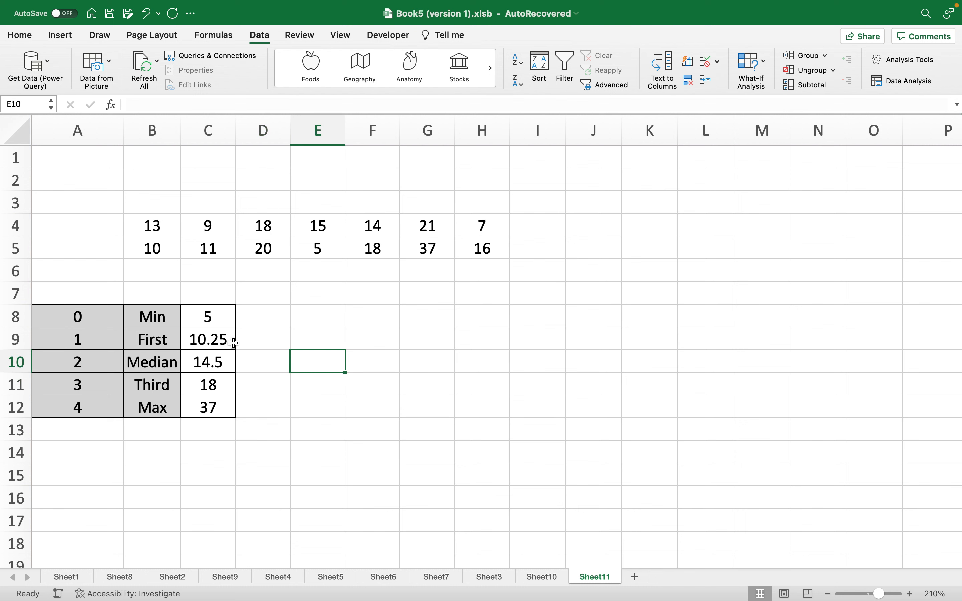
left_click(243, 365)
left_click(329, 366)
left_click(316, 315)
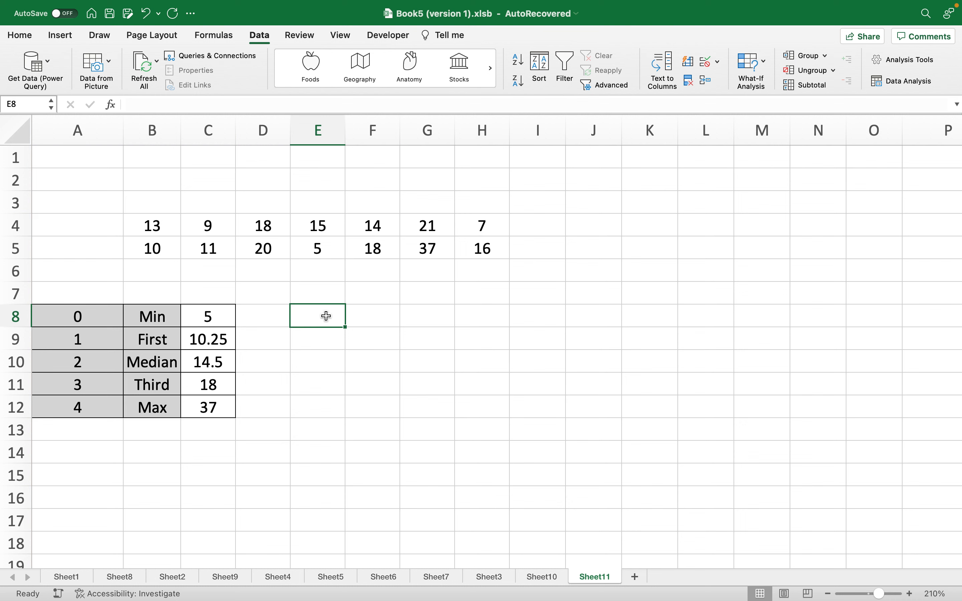
left_click(314, 337)
mouse_move(200, 320)
left_mouse_down()
mouse_move(206, 408)
mouse_move(200, 317)
left_mouse_up()
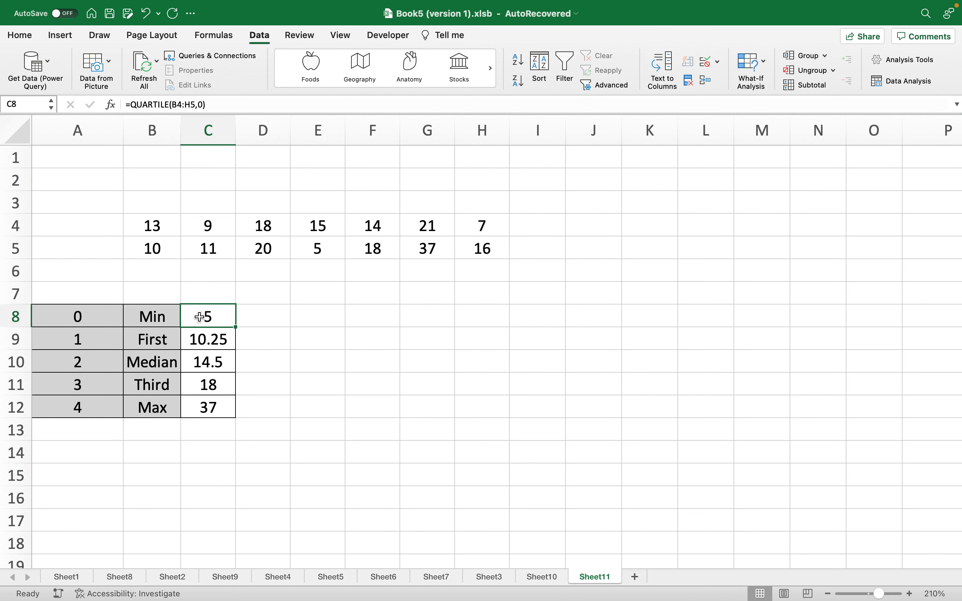
left_click(347, 318)
left_click(314, 318)
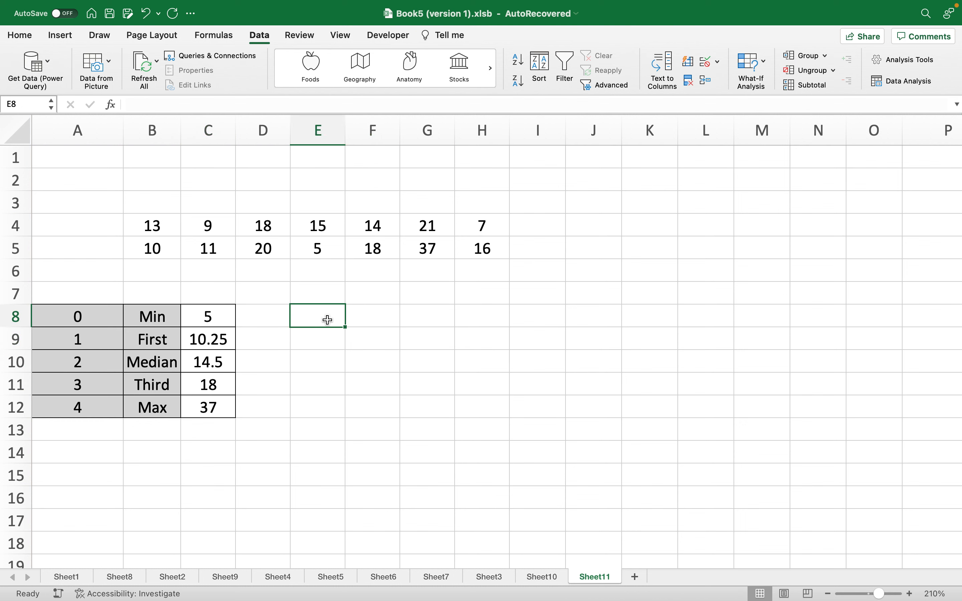
left_click(424, 314)
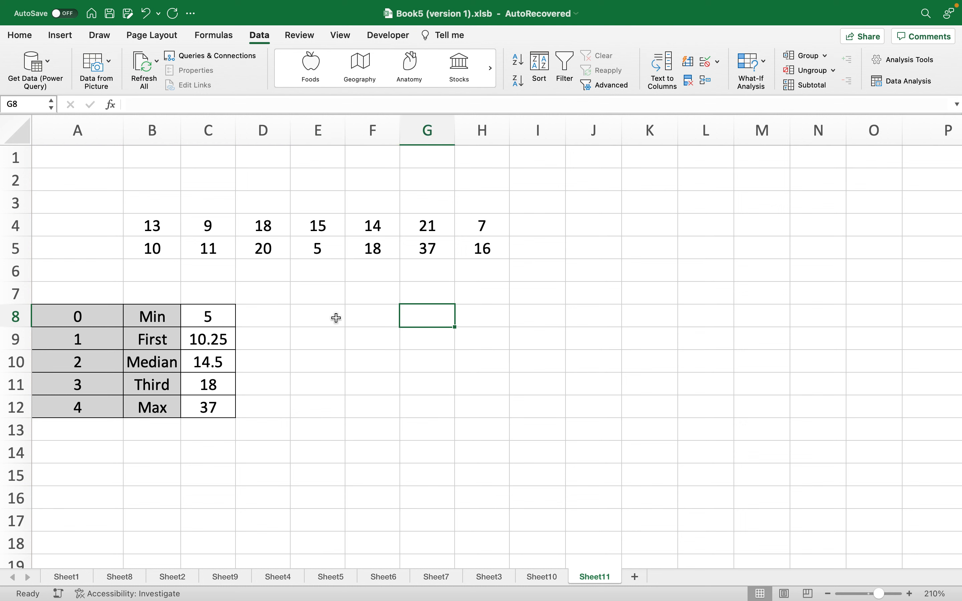
Step: Apply borders to cells E8:G8
left_click_drag(316, 317, 421, 318)
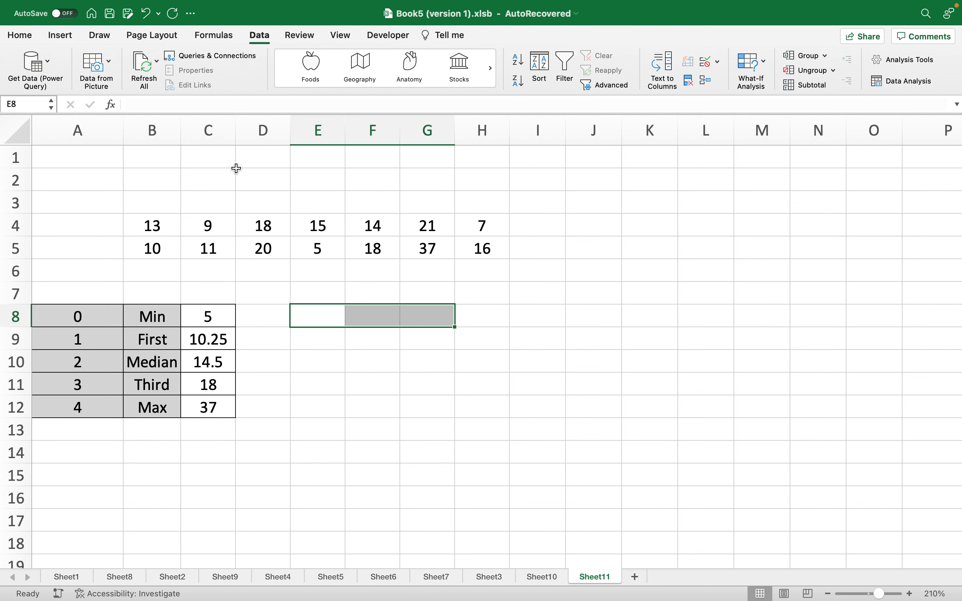
left_click(59, 37)
left_click(21, 36)
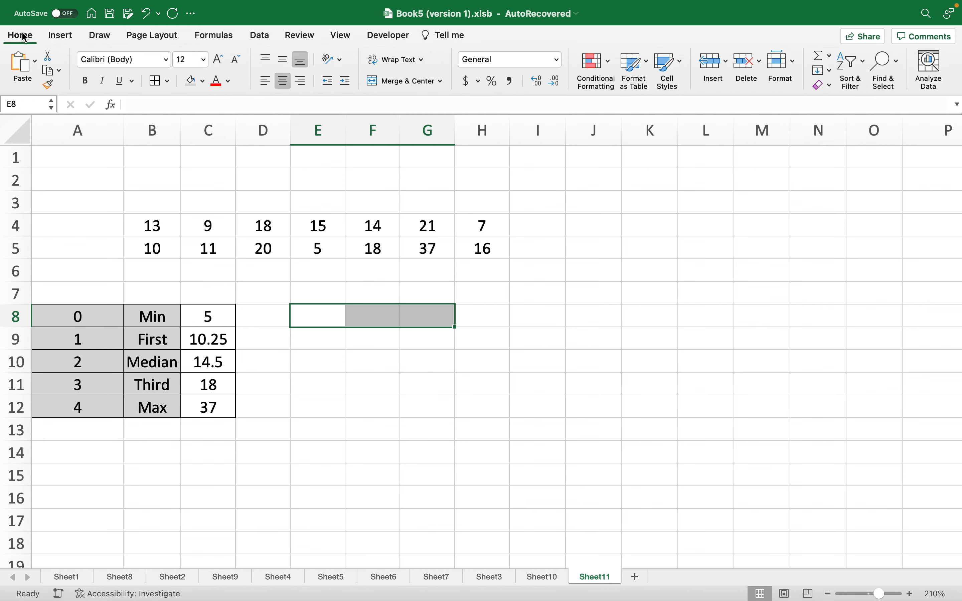
left_click(155, 80)
left_click(445, 384)
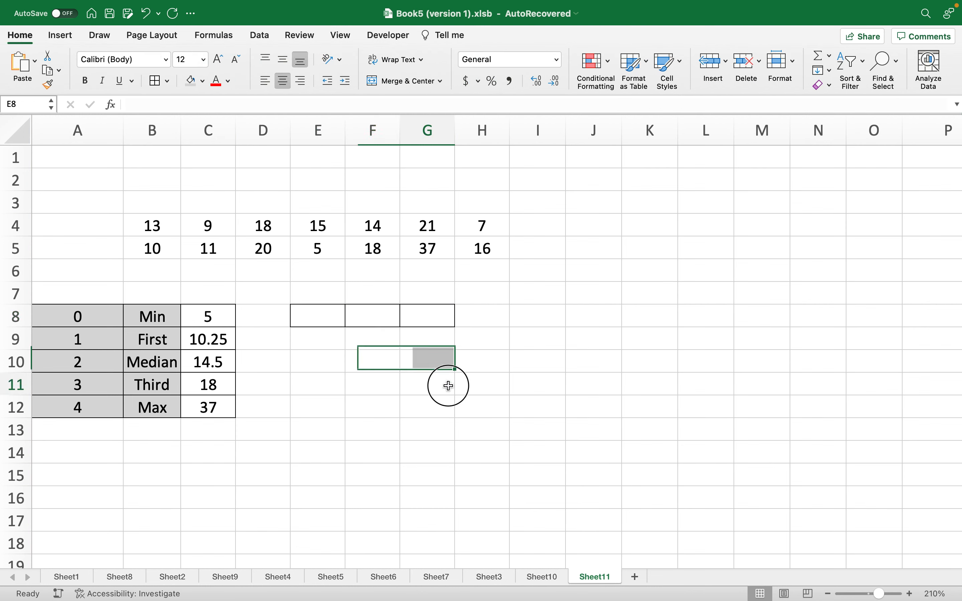
Step: Add a list data validation to E8 with the source entries Min,First,Second,Third,Max
left_click(327, 317)
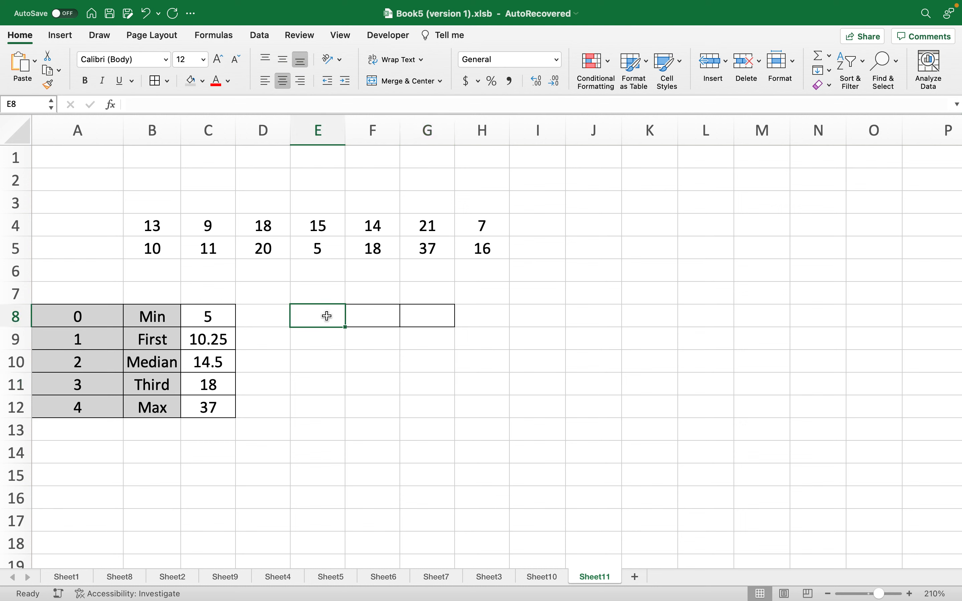
left_click_drag(163, 315, 163, 408)
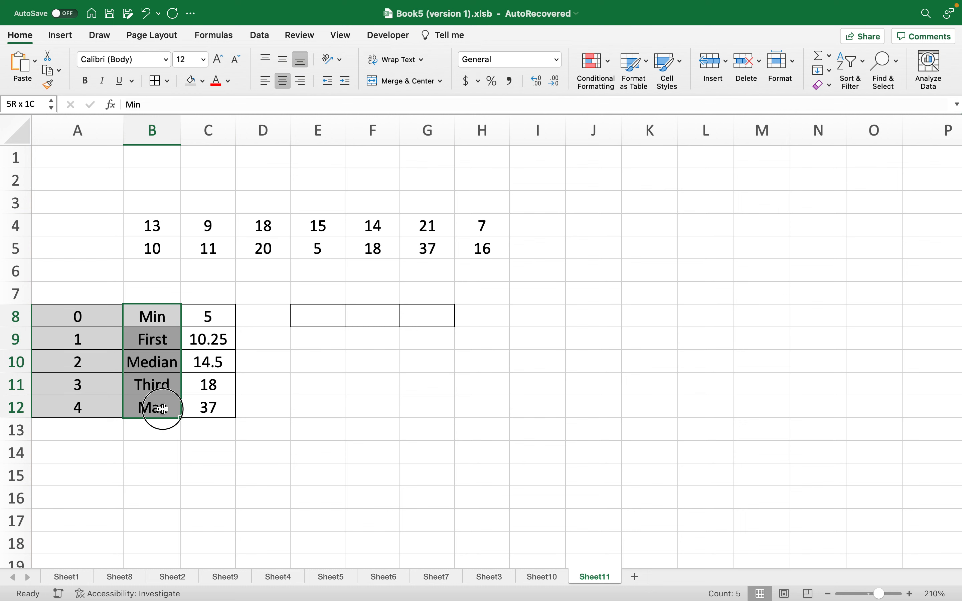
left_click(318, 320)
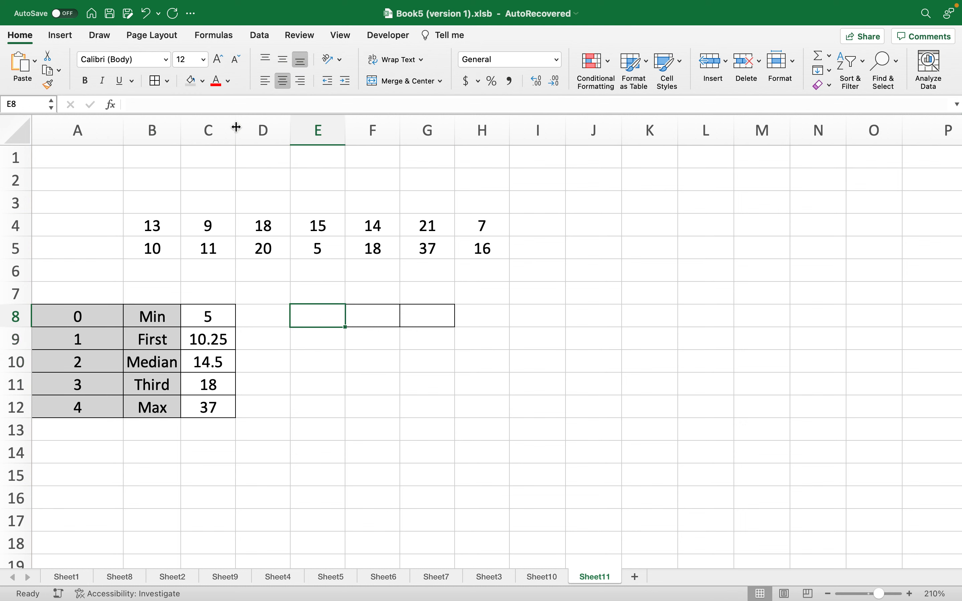
left_click(260, 35)
left_click(716, 64)
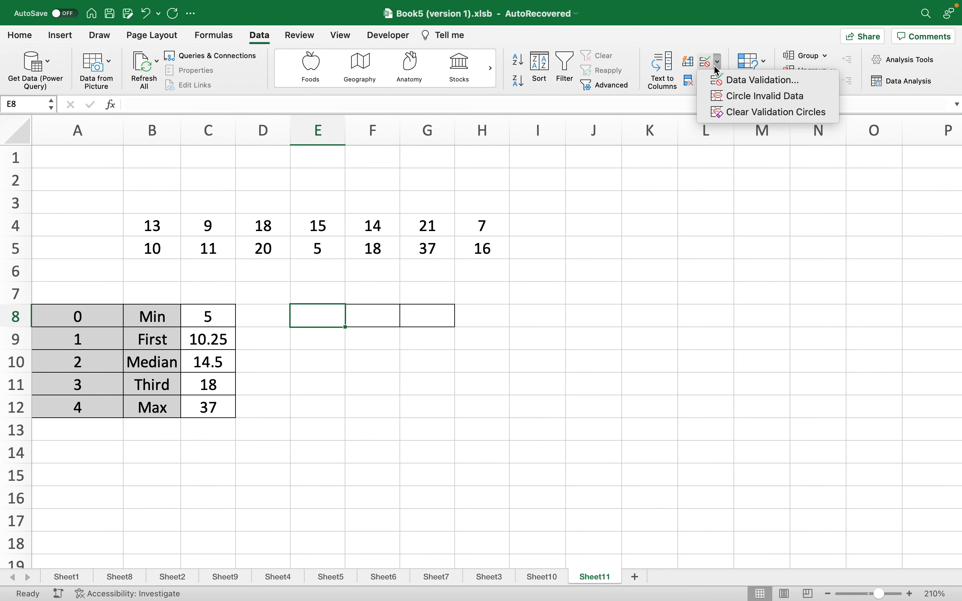
left_click(724, 80)
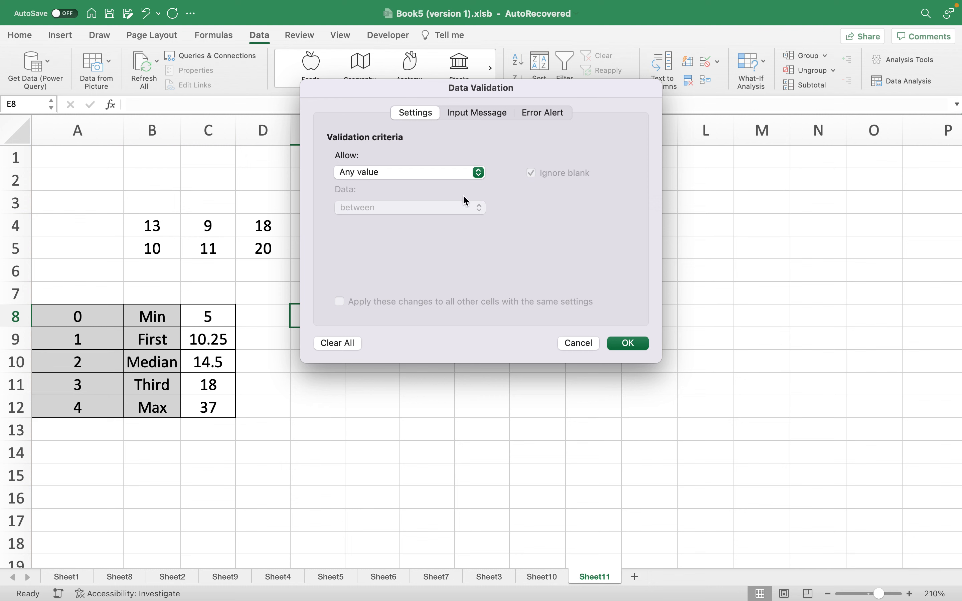
left_click(450, 172)
left_click(374, 216)
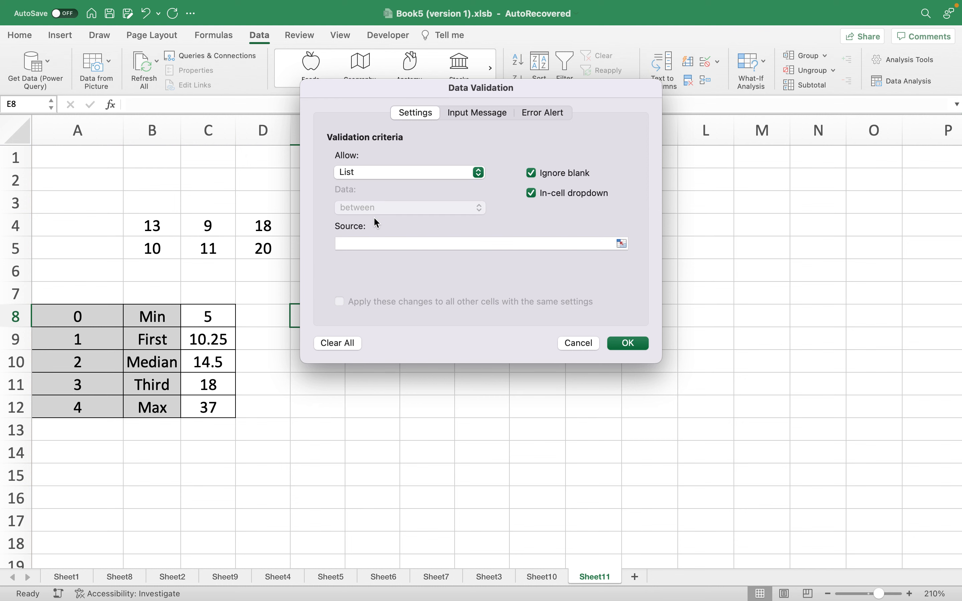
left_click(374, 243)
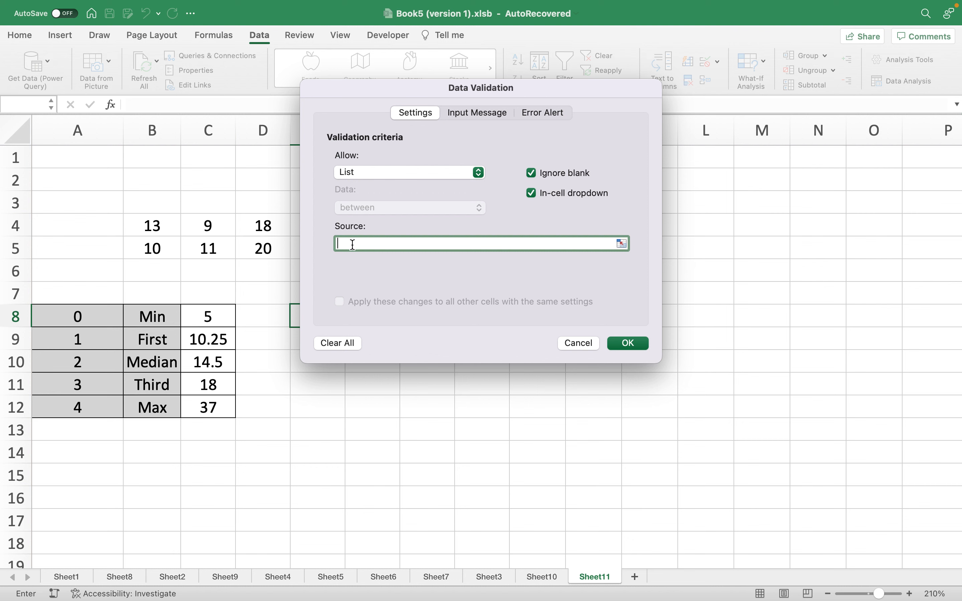
type("Min,First,Second,Third,Max")
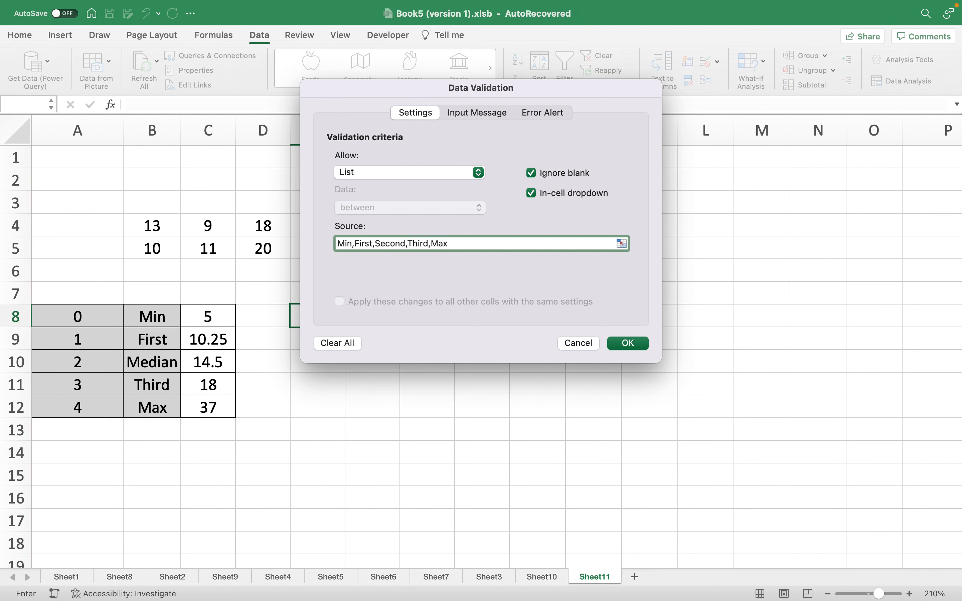
left_click(628, 343)
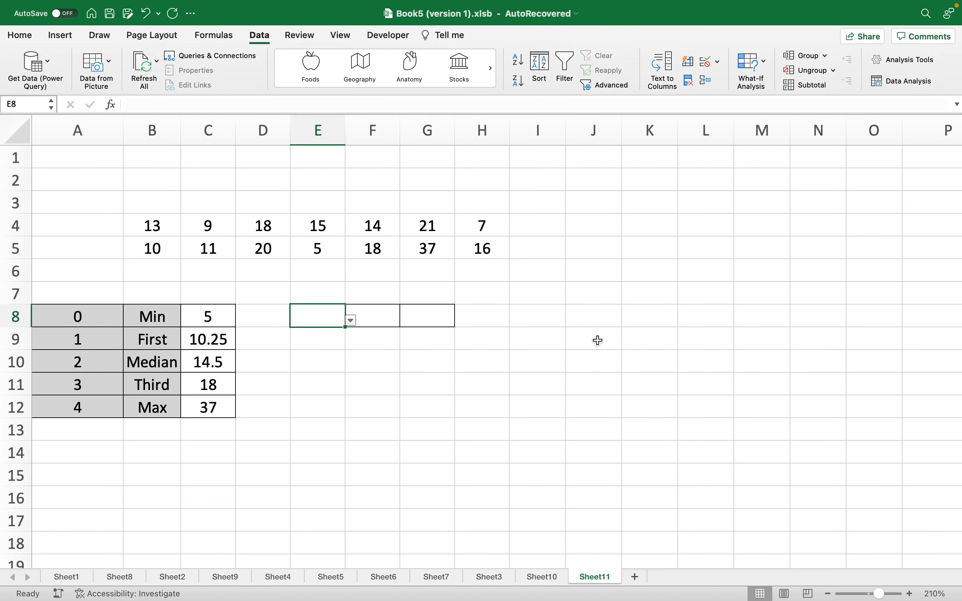
Step: Choose Min from the drop-down list in cell E8
left_click(352, 321)
left_click(318, 337)
left_click(357, 347)
Step: Narrow column F to a width of about 4.17 (30 pixels)
left_click(360, 314)
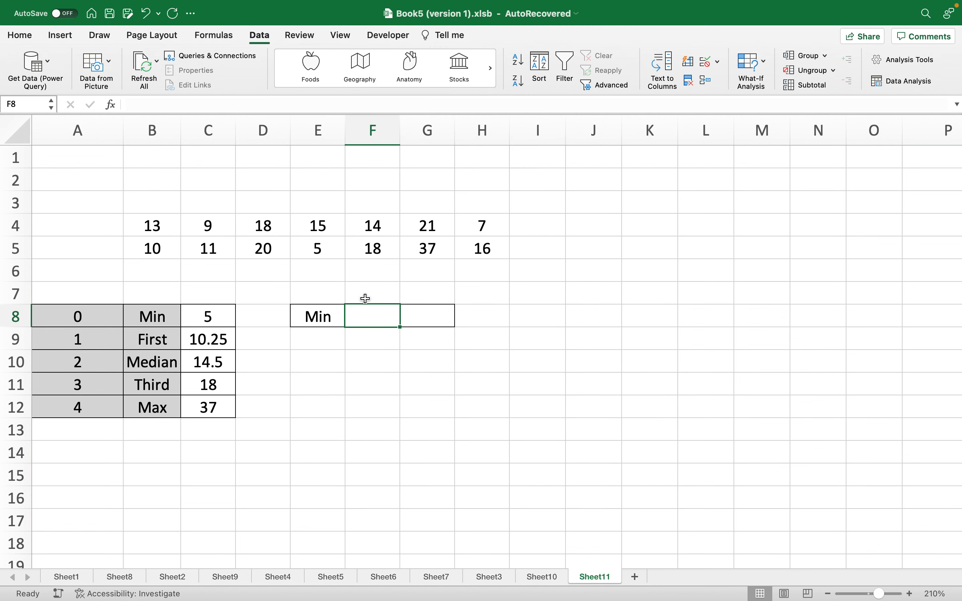
left_click_drag(399, 130, 386, 131)
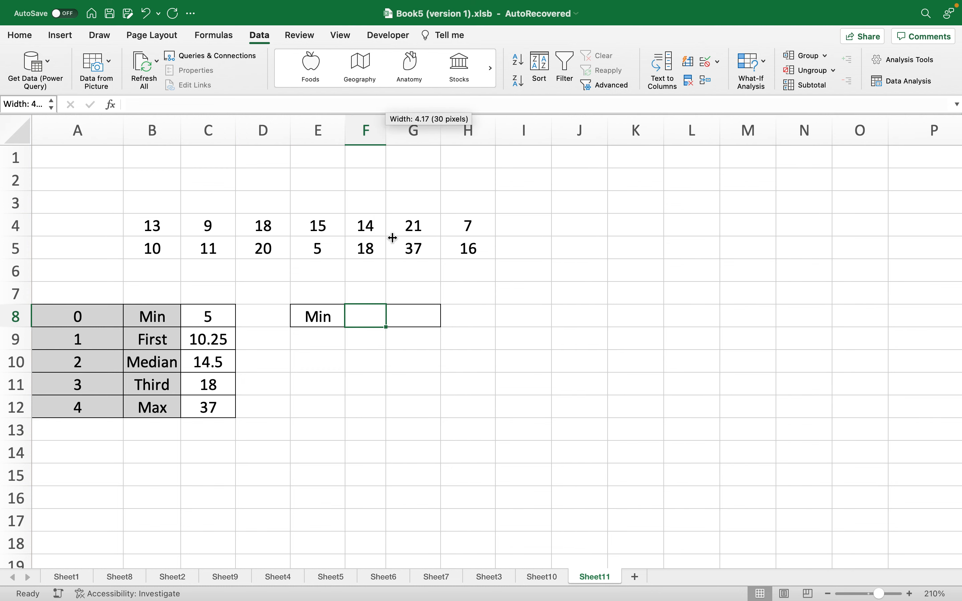
left_click(399, 361)
left_click(361, 314)
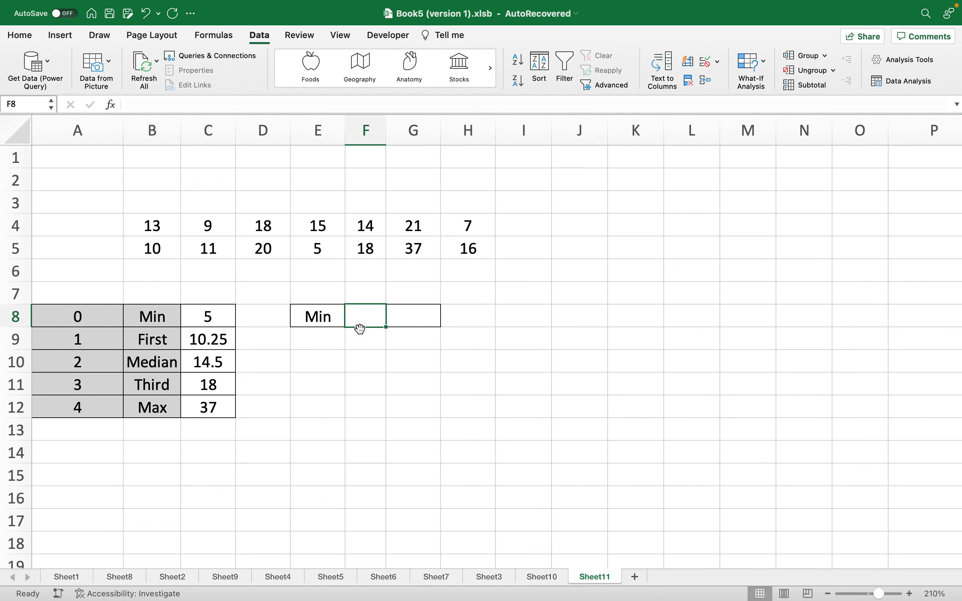
left_click(401, 320)
left_click(363, 316)
left_click_drag(92, 315, 93, 407)
left_click(322, 318)
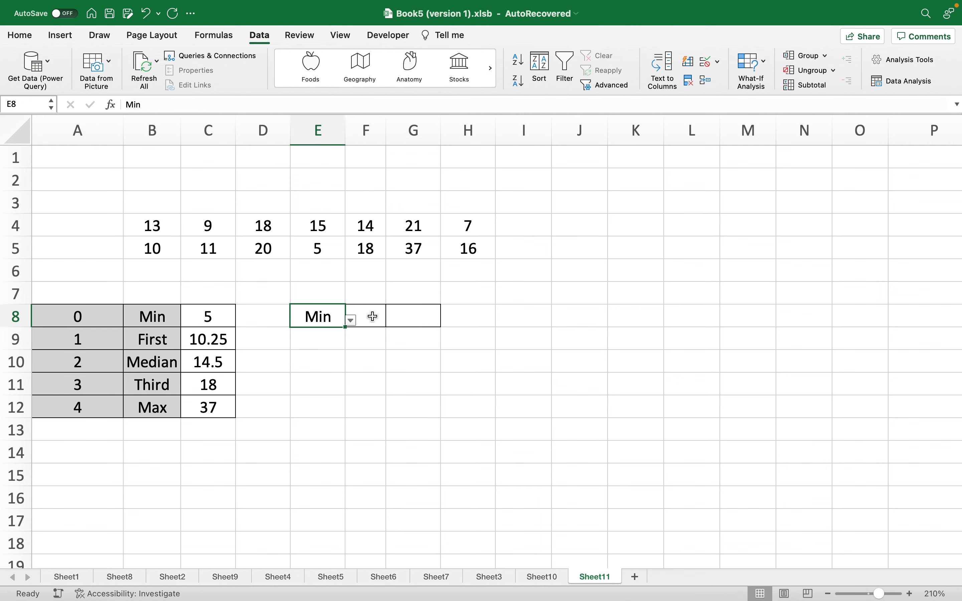
Step: Start an IFS formula in cell F8 that returns 0 when E8 equals "Min"
left_click(375, 316)
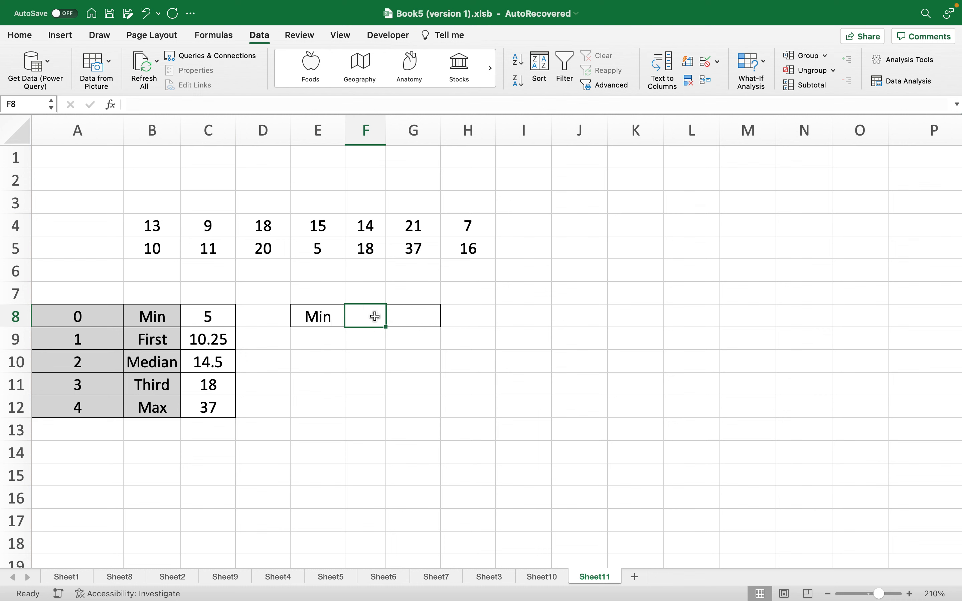
type("=if")
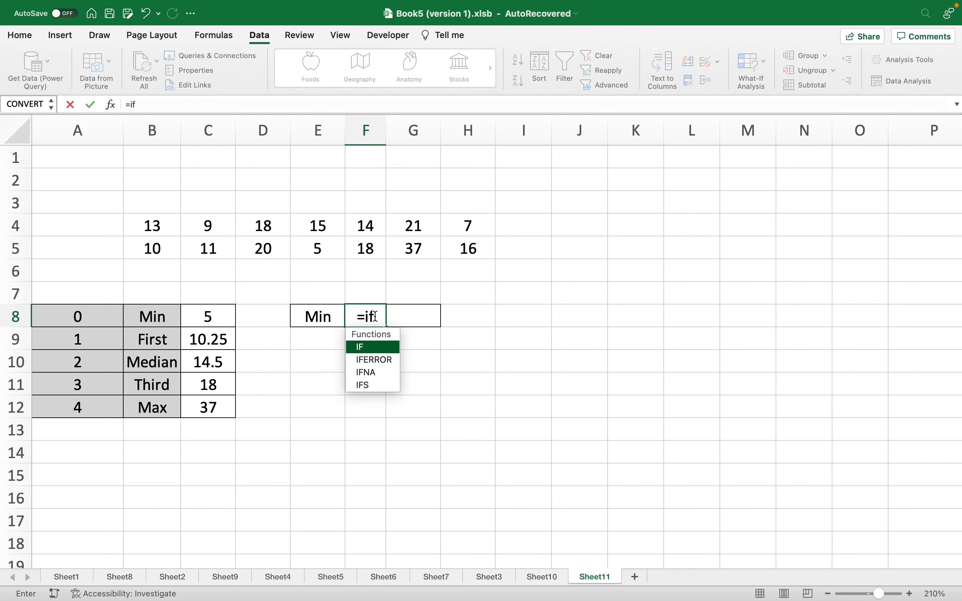
type("s(")
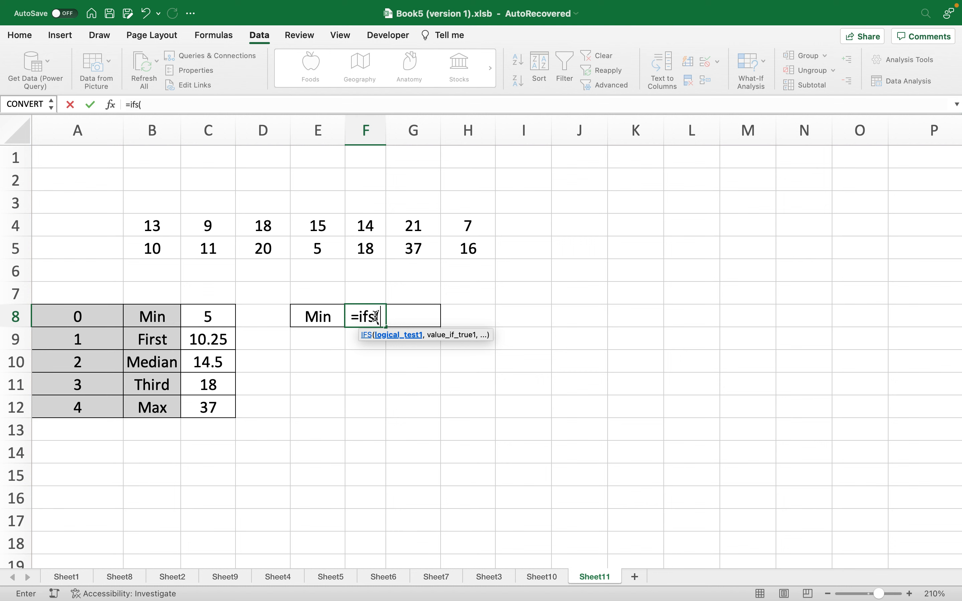
left_click(322, 318)
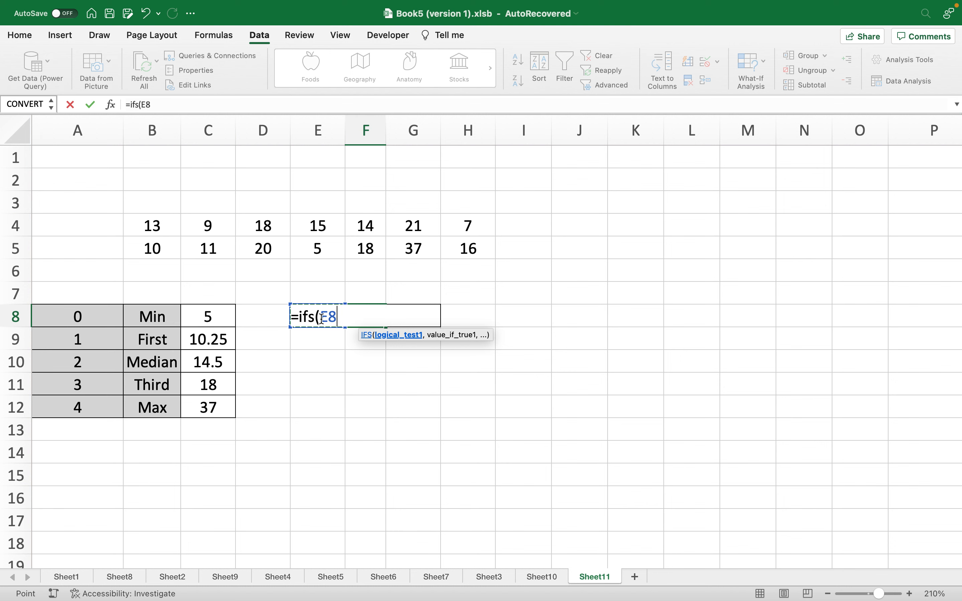
type("=")
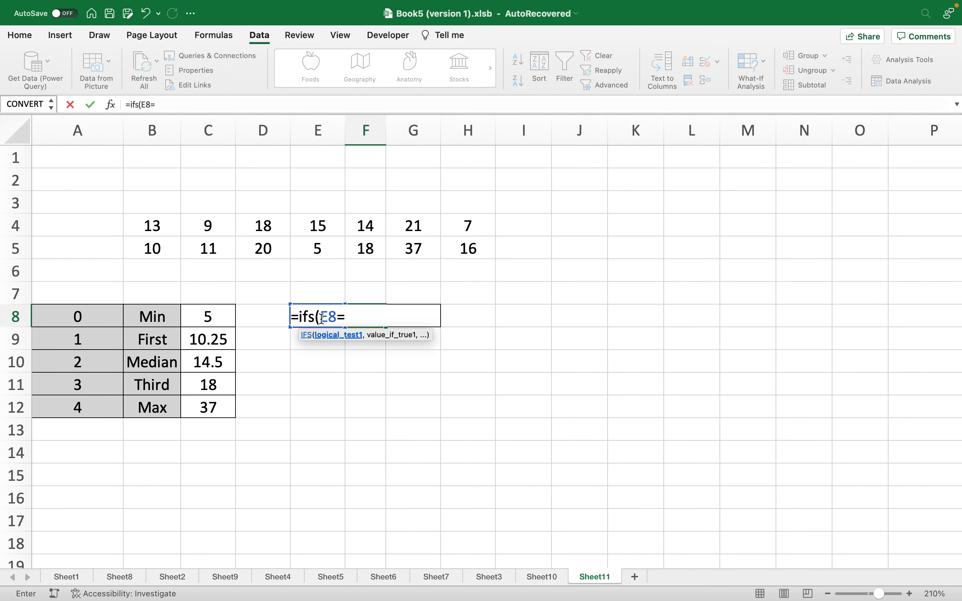
type("\"Min\",")
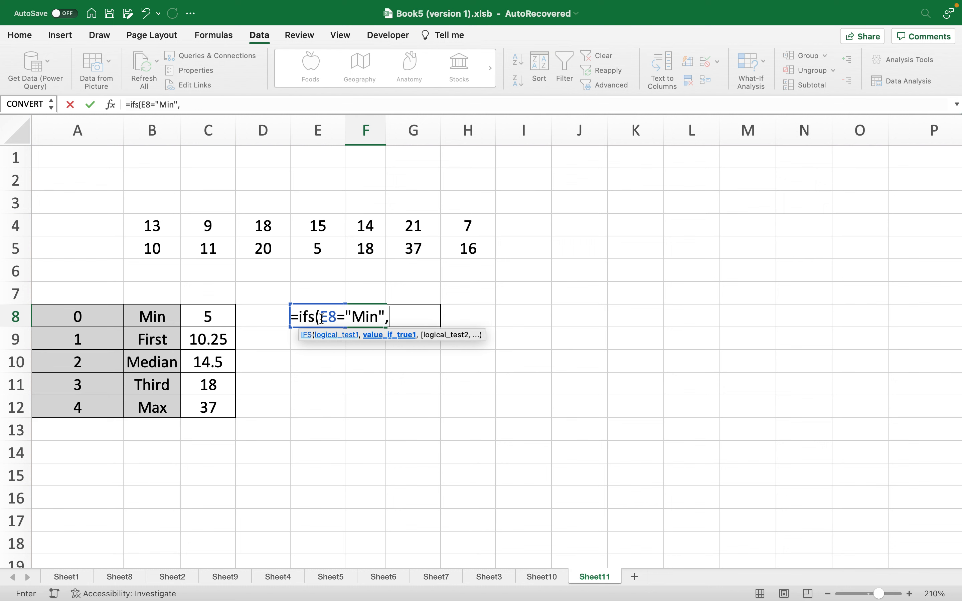
type("0")
type(",")
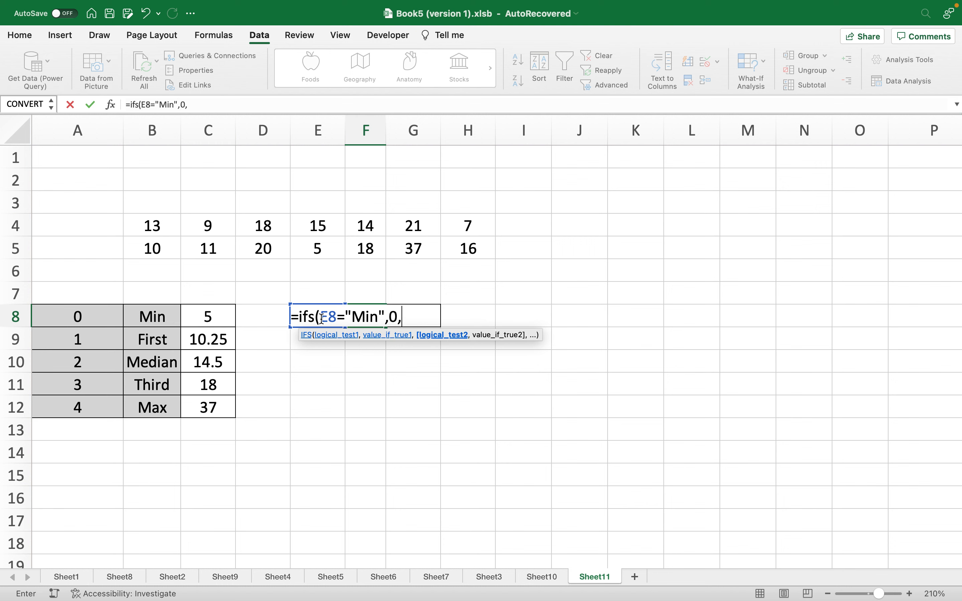
Step: Add a second IFS condition to the formula that returns 1 when E8 equals "First"
type("First")
key("BackSpace")
key("BackSpace")
key("BackSpace")
key("BackSpace")
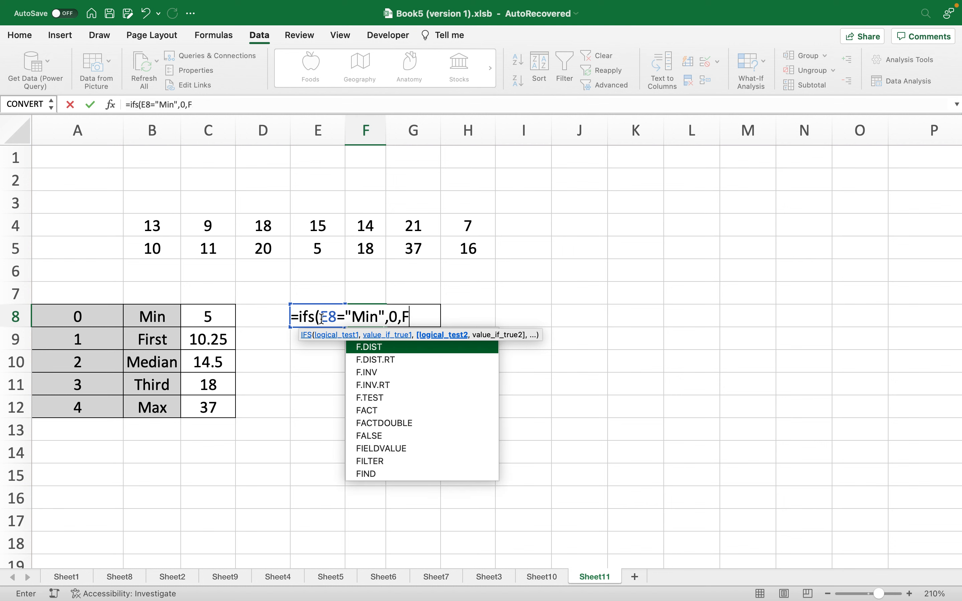
key("BackSpace")
type("E")
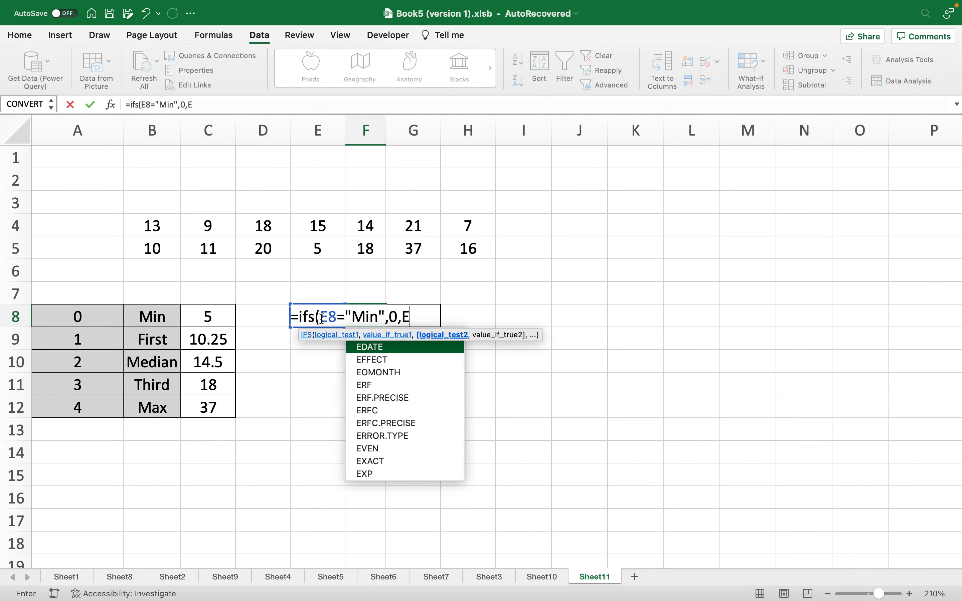
type("8")
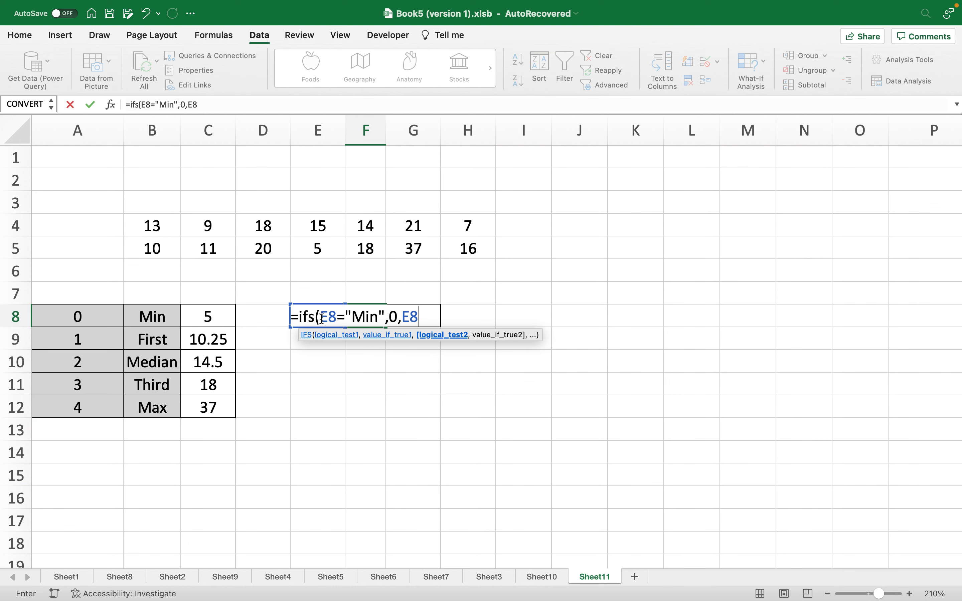
type("=\"F")
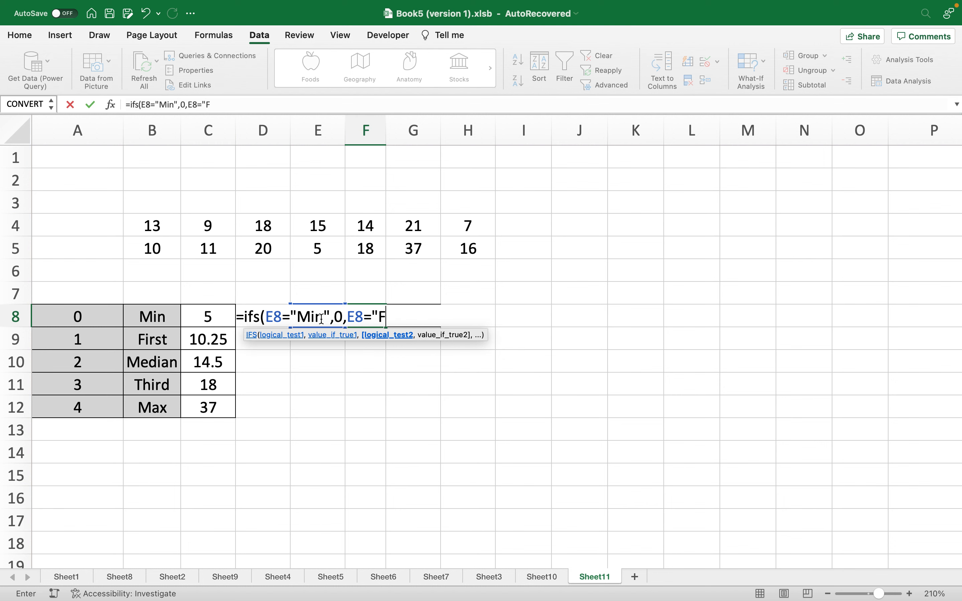
type("irst\",")
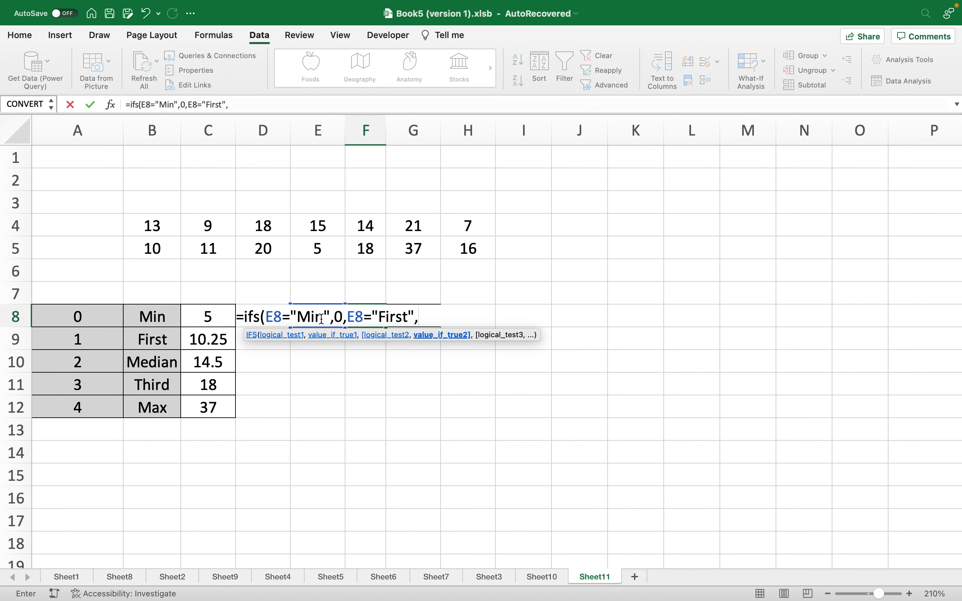
type("1,If")
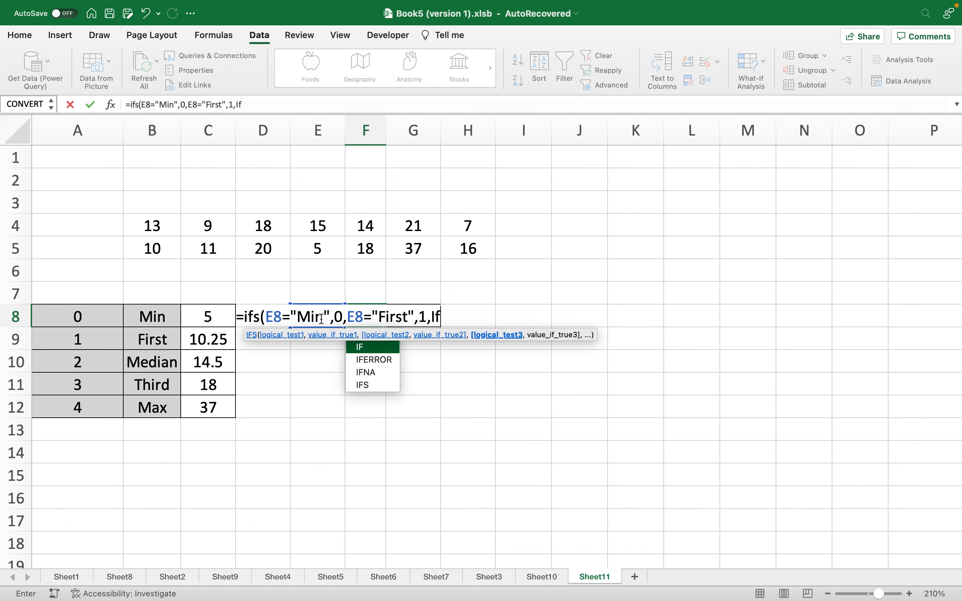
key("BackSpace")
key("BackSpace")
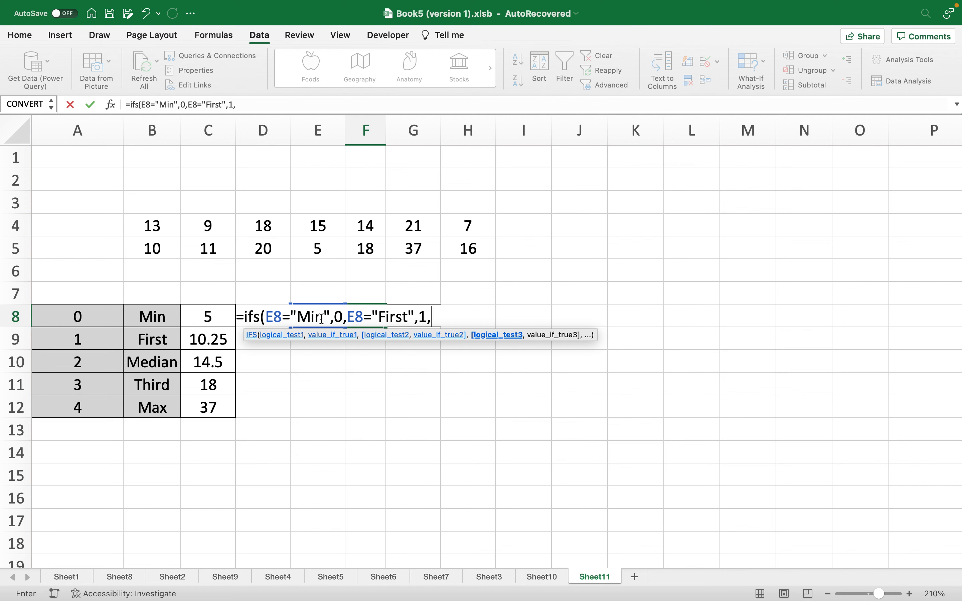
Step: Add a third IFS condition to the formula that returns 2 when E8 equals "Second"
type("E")
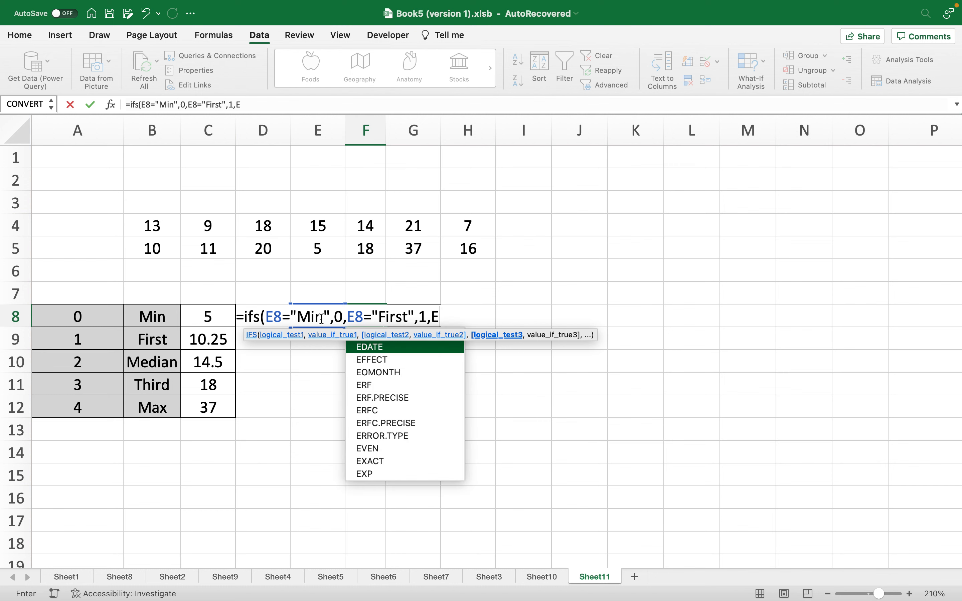
type("8=")
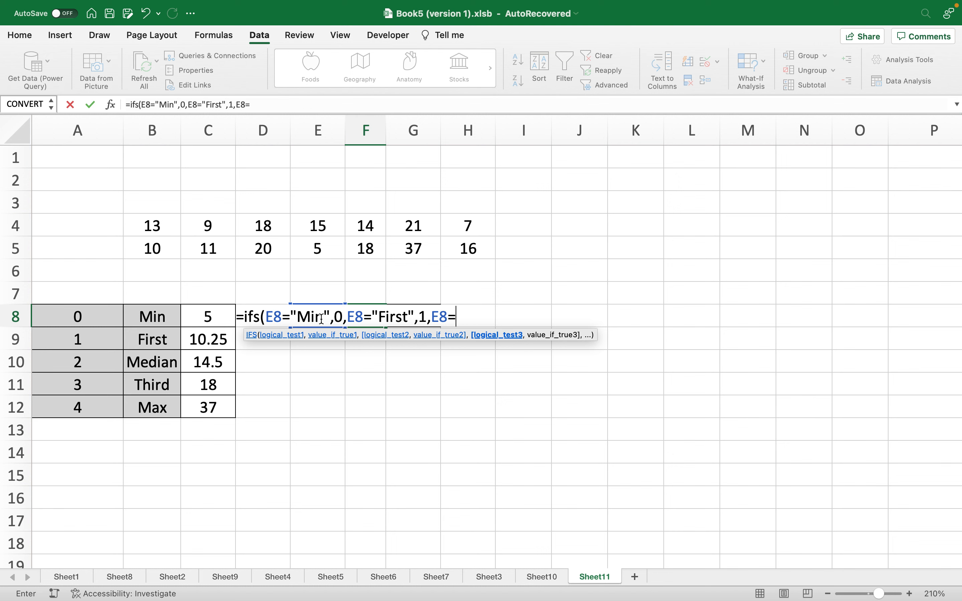
type("\"Second\",")
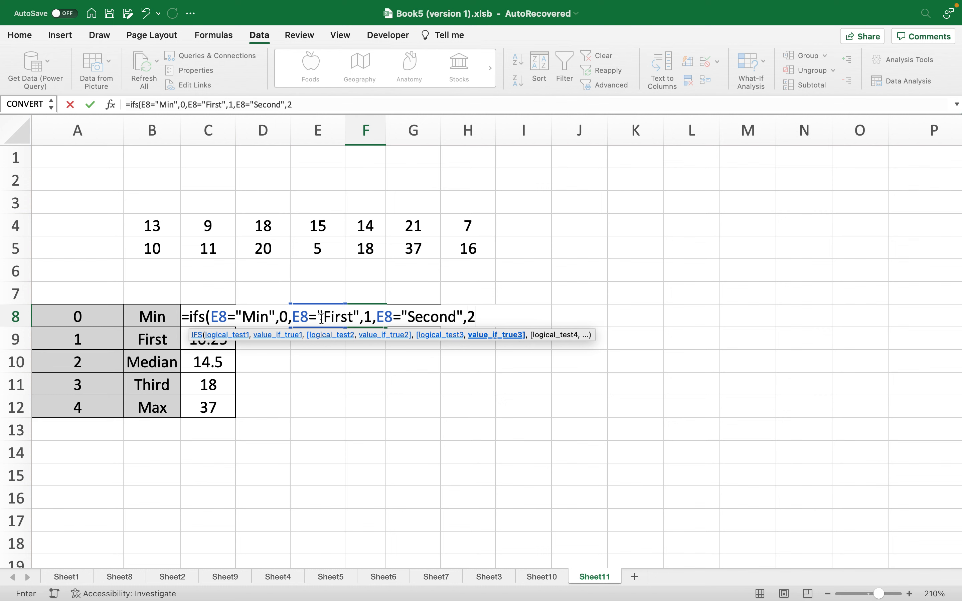
type("2,")
type("IFs")
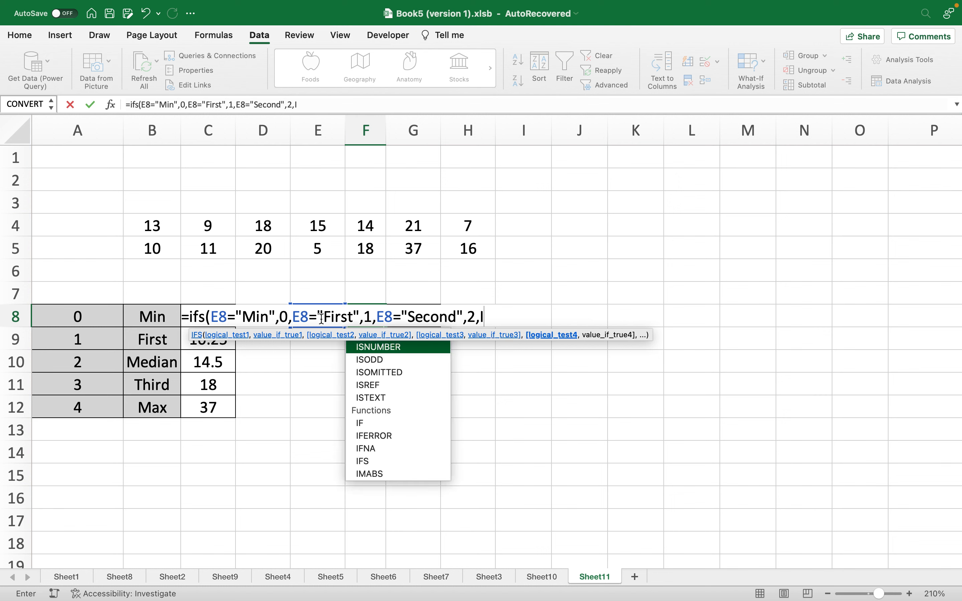
key("BackSpace")
key("BackSpace")
key("BackSpace")
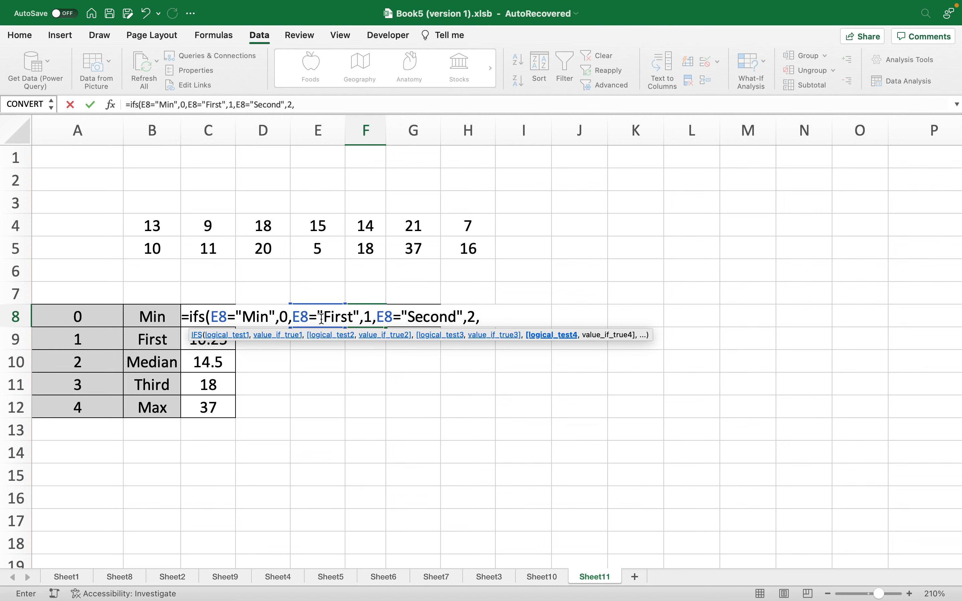
Step: Add a fourth IFS condition to the formula that returns 3 when E8 equals "Third"
type("E")
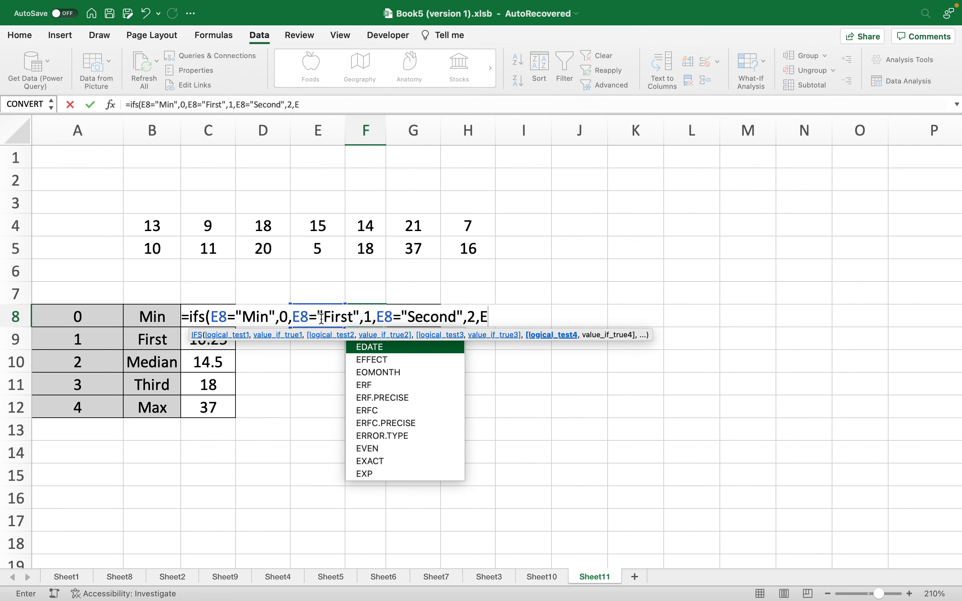
type("8")
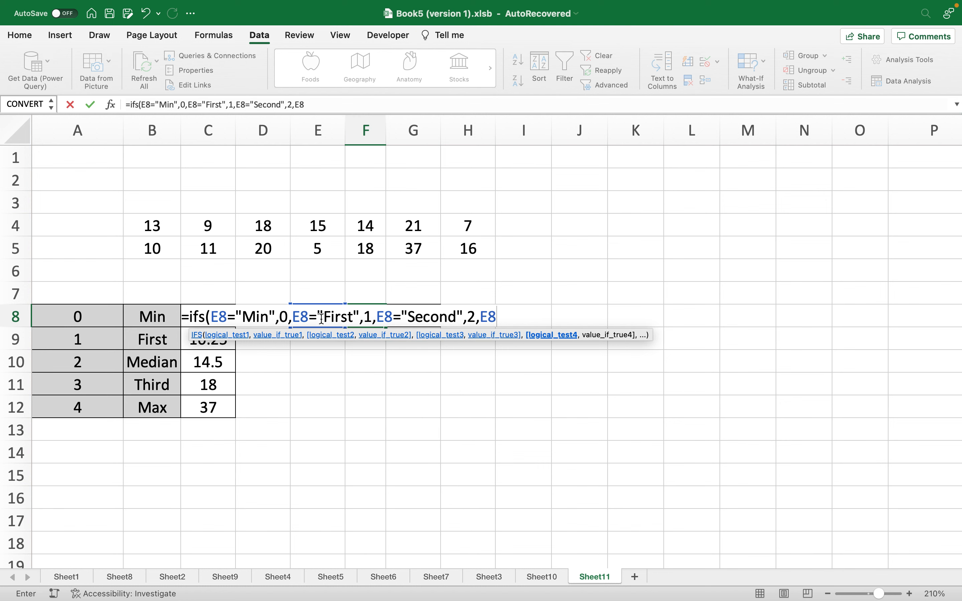
type("=\"t")
key("BackSpace")
type("\"th")
key("BackSpace")
key("BackSpace")
type("Thir")
key("BackSpace")
type("ird\",")
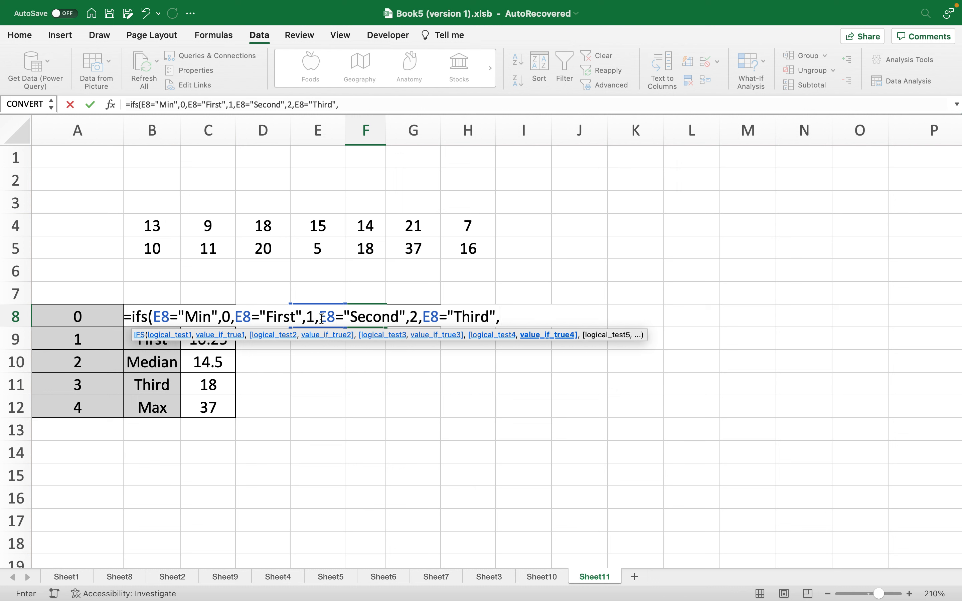
type("3,")
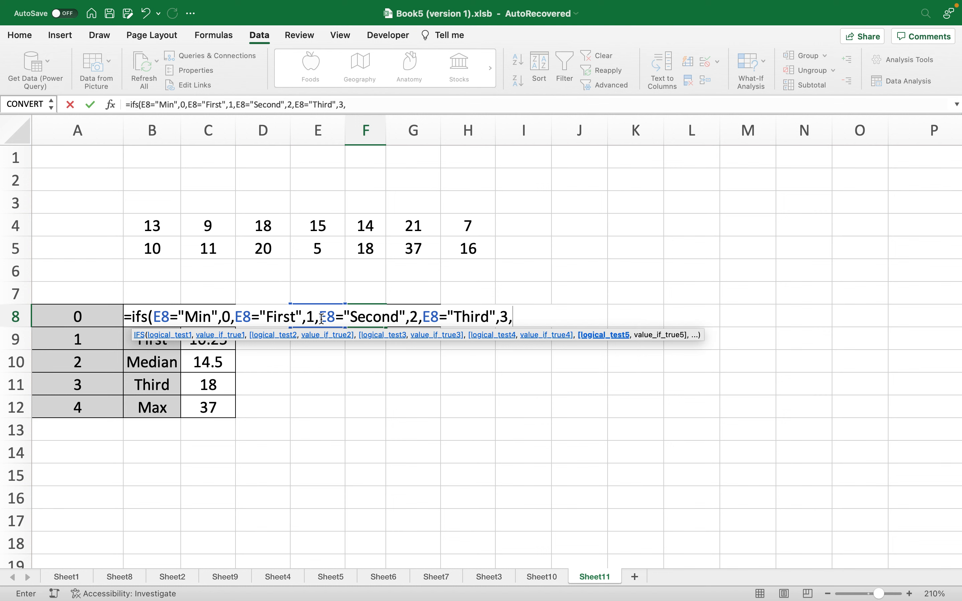
Step: Complete the IFS formula in F8 with a final condition that returns 4 when E8 equals "Max"
type("E")
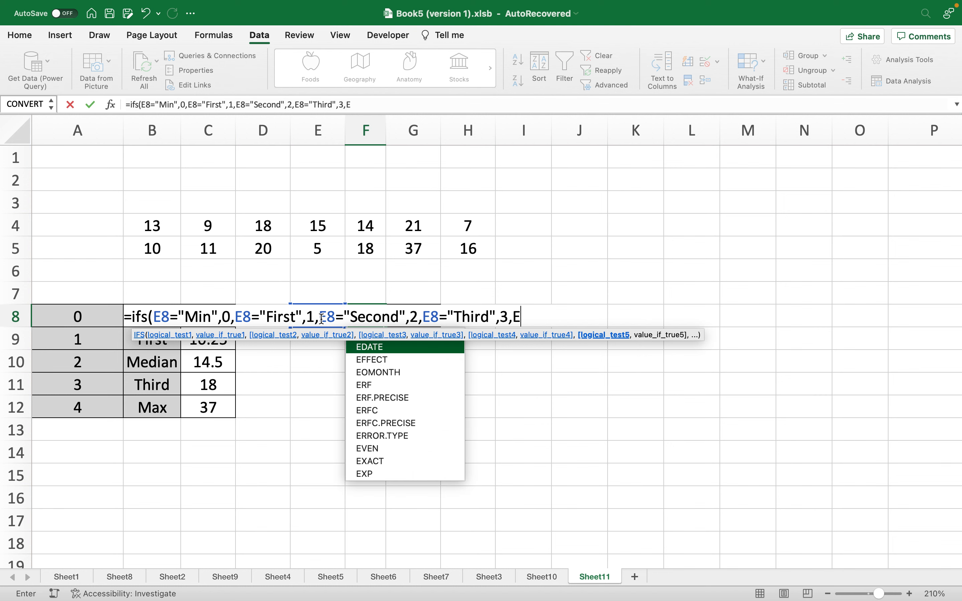
type("8=")
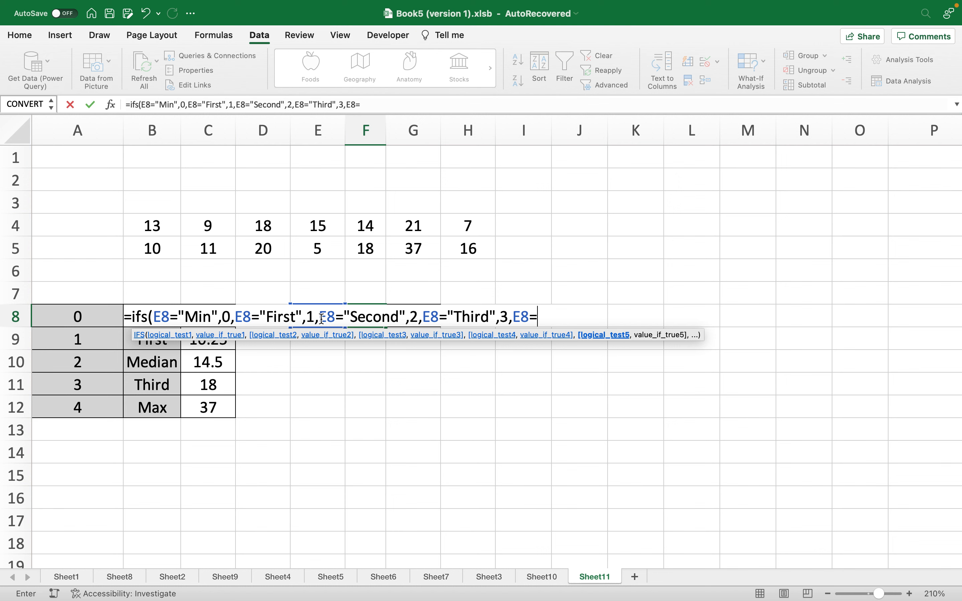
type("\"Max\",")
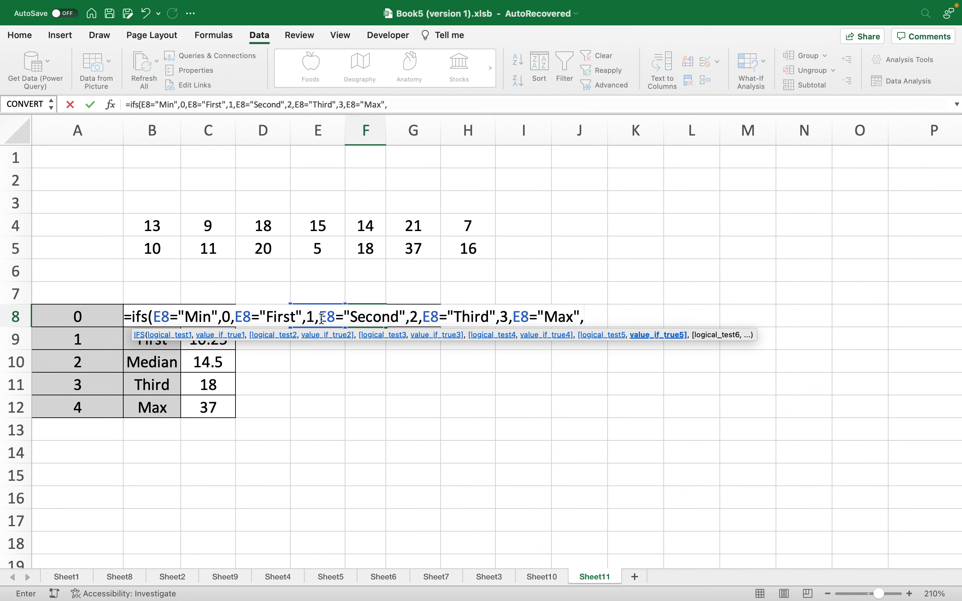
type("4)")
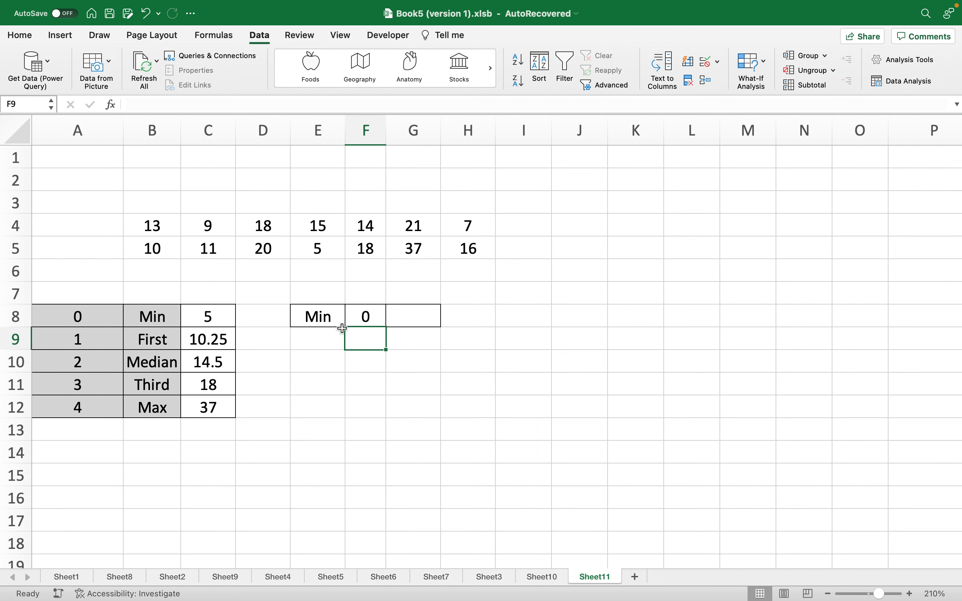
Step: Test the formula in F8 by choosing First, Second, Third, Max and finally Min from the drop-down in E8
left_click(342, 318)
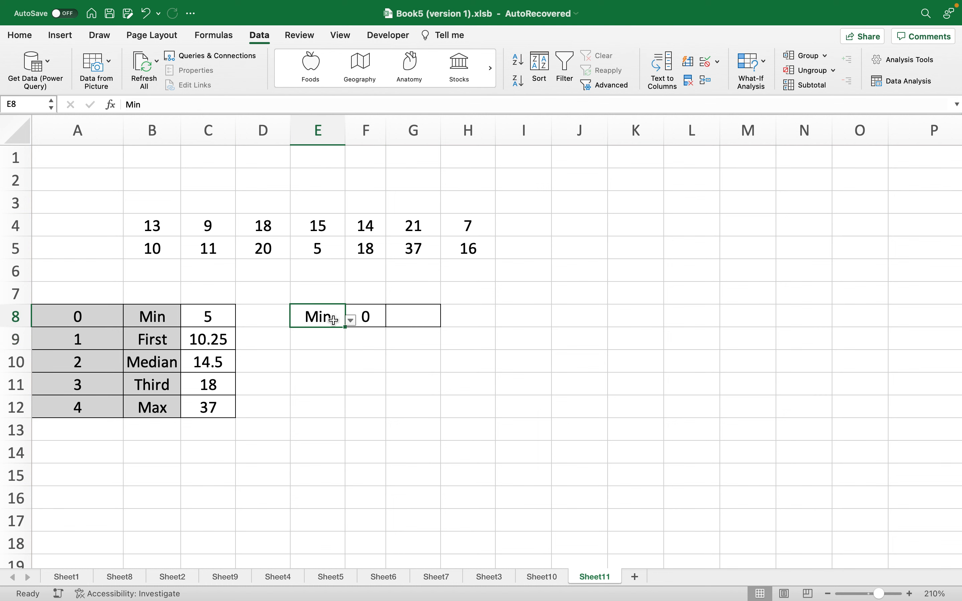
left_click(351, 319)
left_click(328, 347)
left_click(351, 319)
left_click(320, 359)
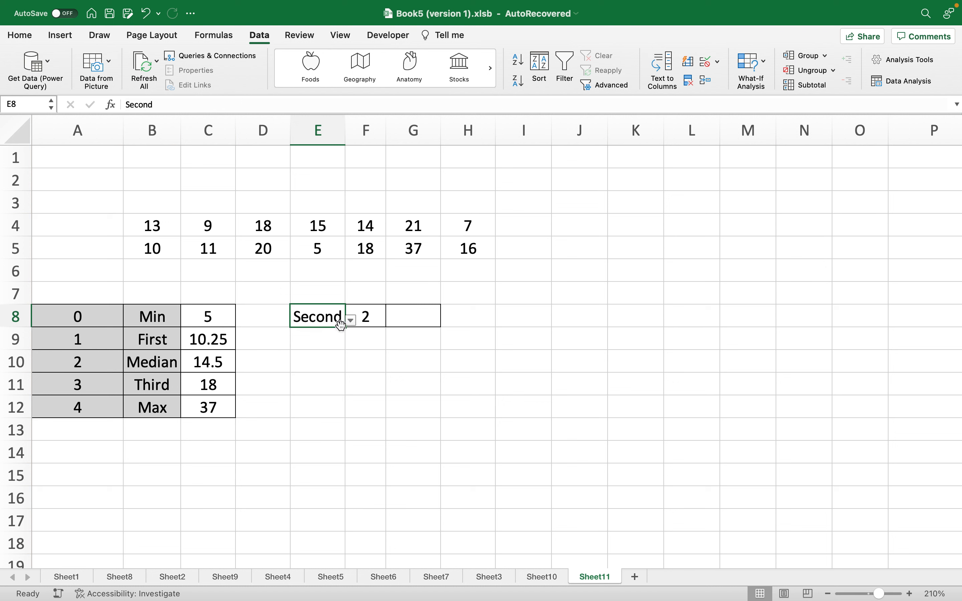
left_click(351, 319)
left_click(320, 372)
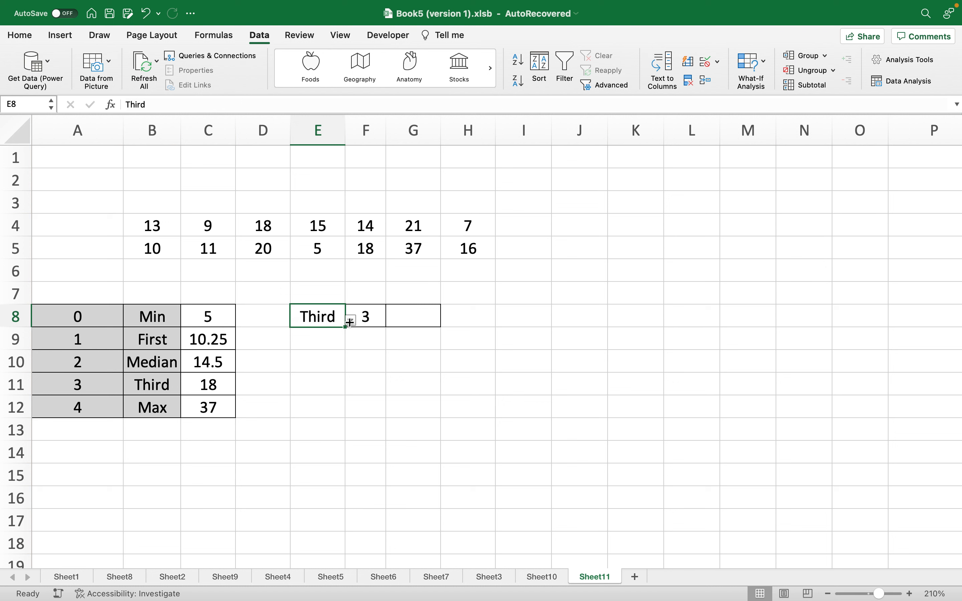
left_click(351, 319)
left_click(329, 384)
left_click(351, 319)
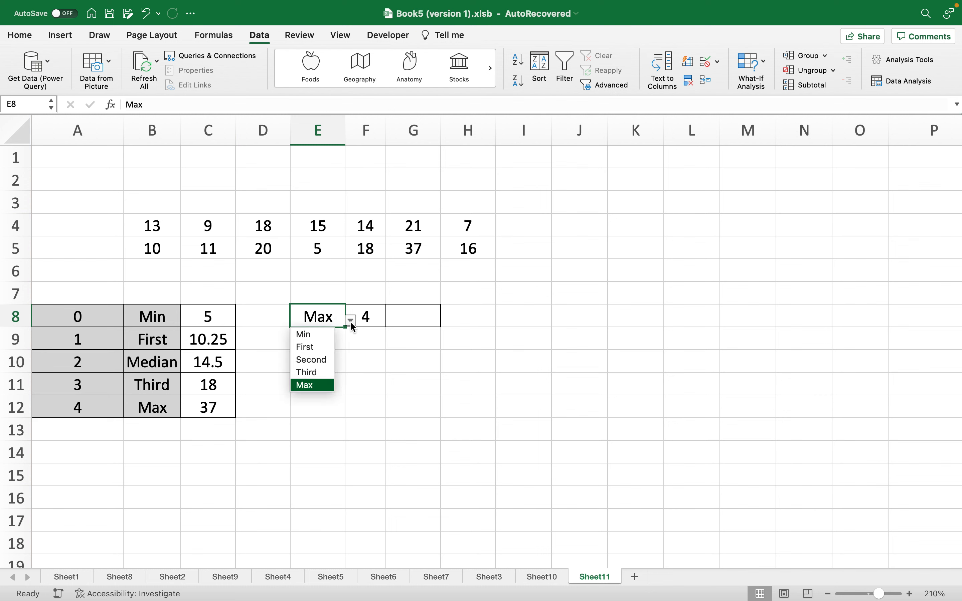
left_click(330, 334)
Step: Start a QUARTILE formula in G8 with B4:H5 as the array
left_click(415, 316)
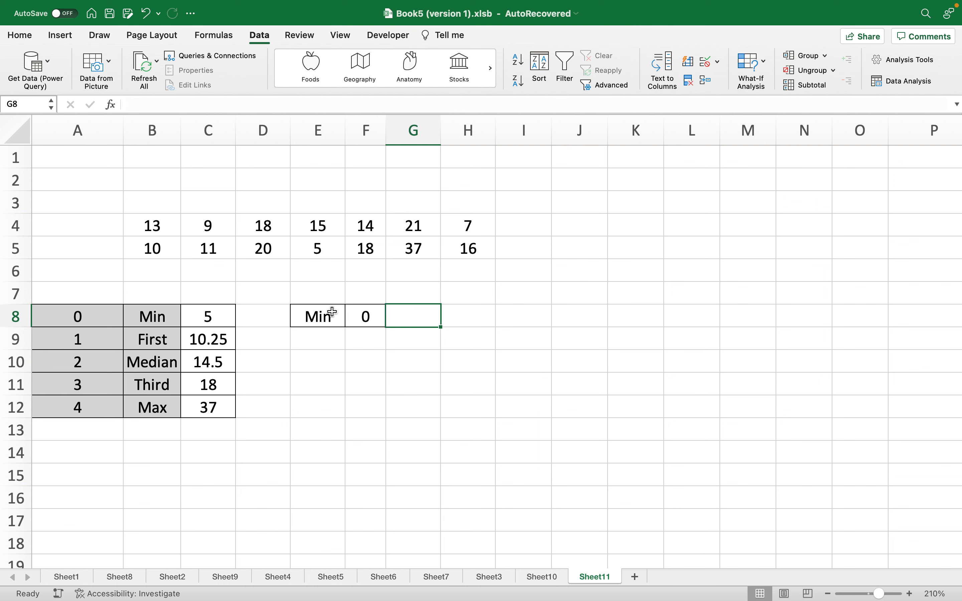
left_click(320, 316)
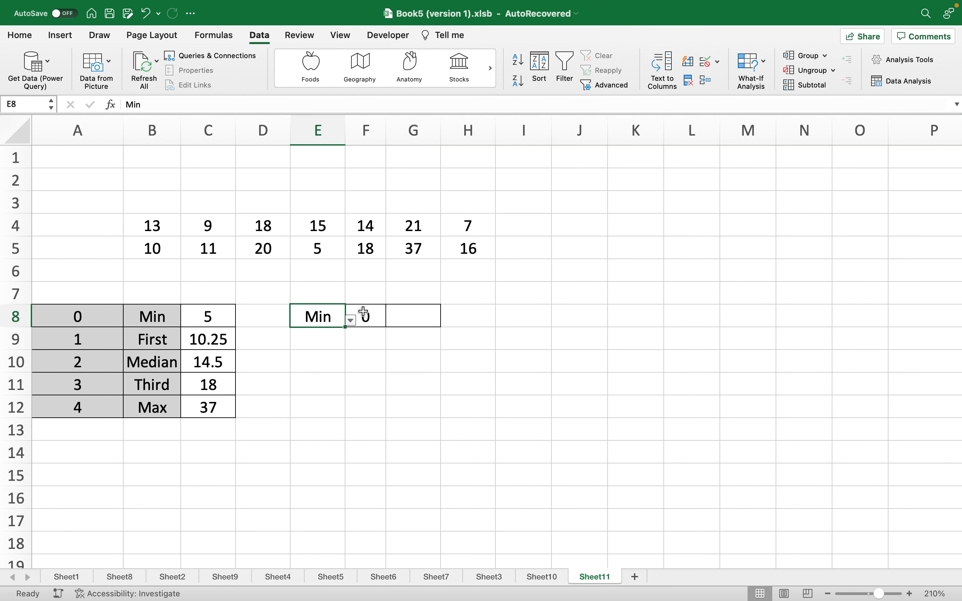
left_click(405, 318)
type("=qu")
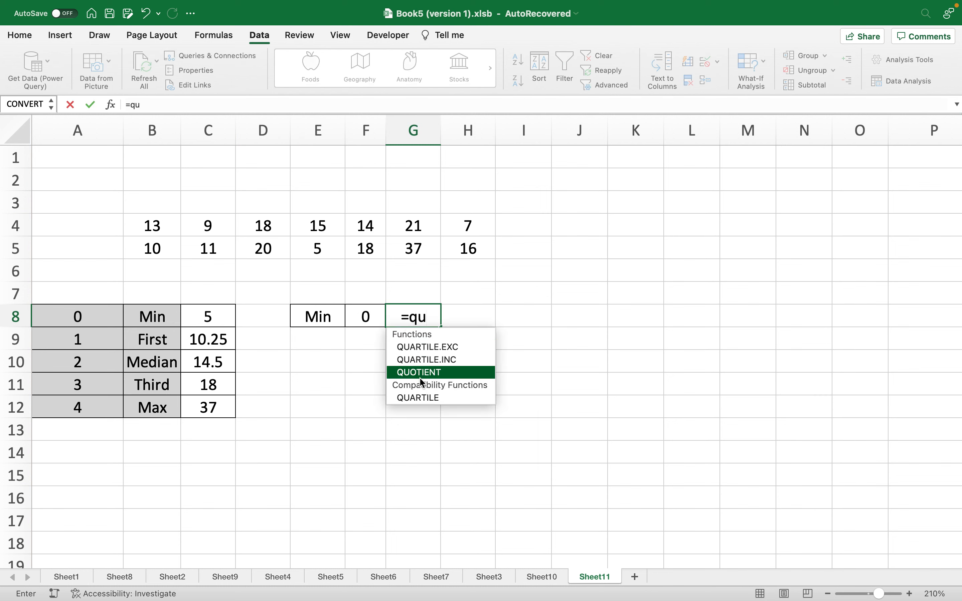
double_click(426, 398)
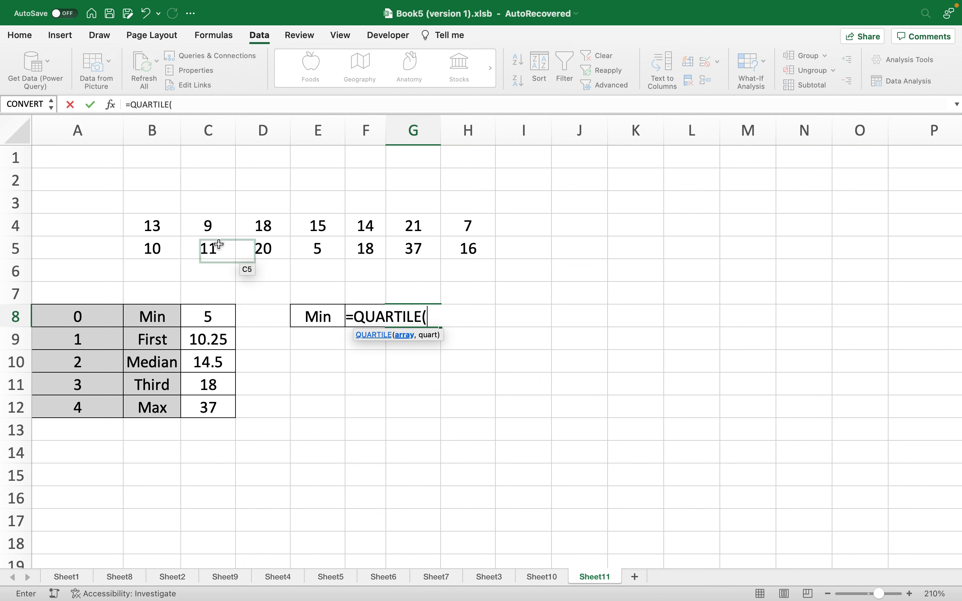
left_click_drag(151, 225, 474, 249)
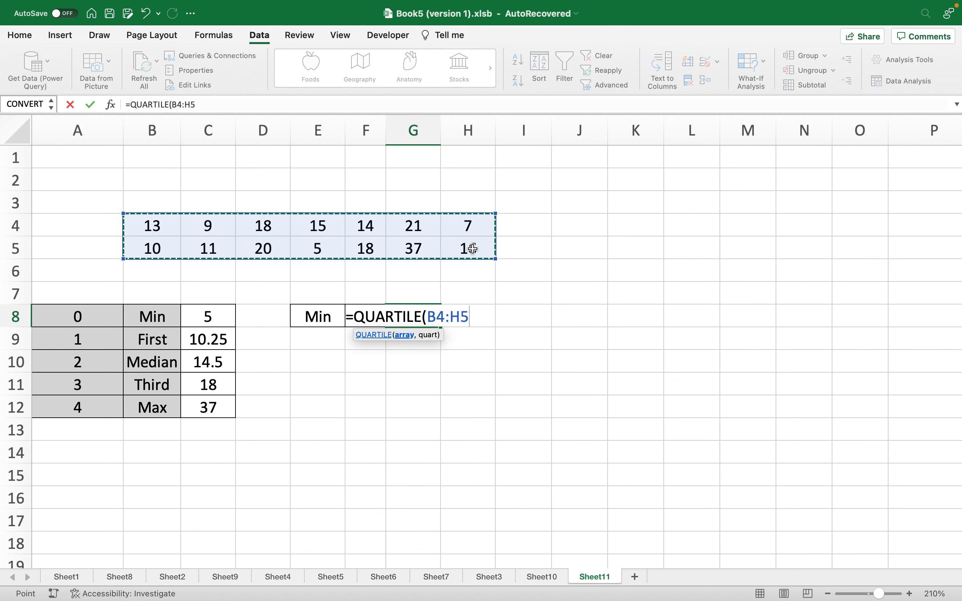
type(",")
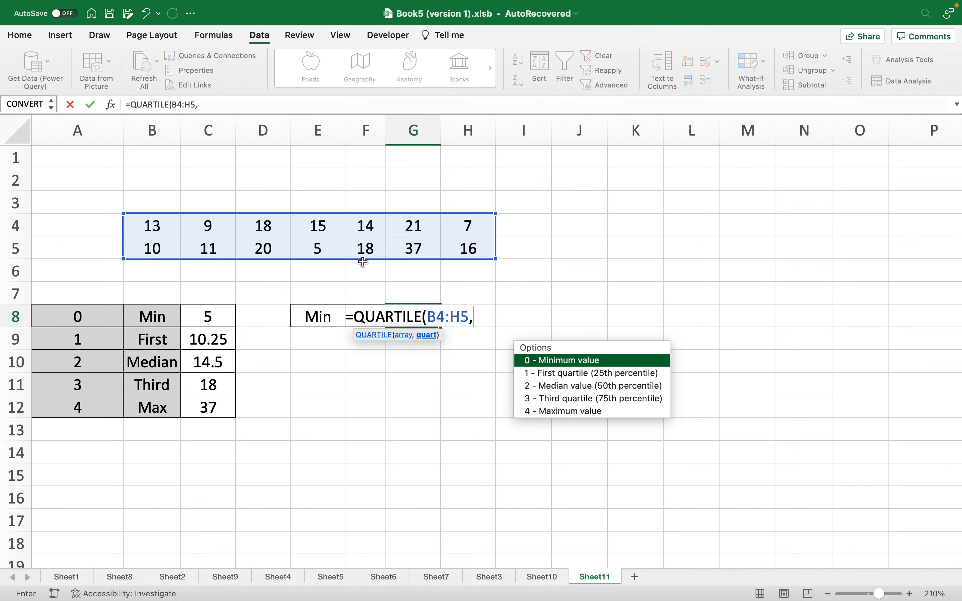
Step: Complete the QUARTILE formula in G8 with F8 as the quart argument
left_click(320, 316)
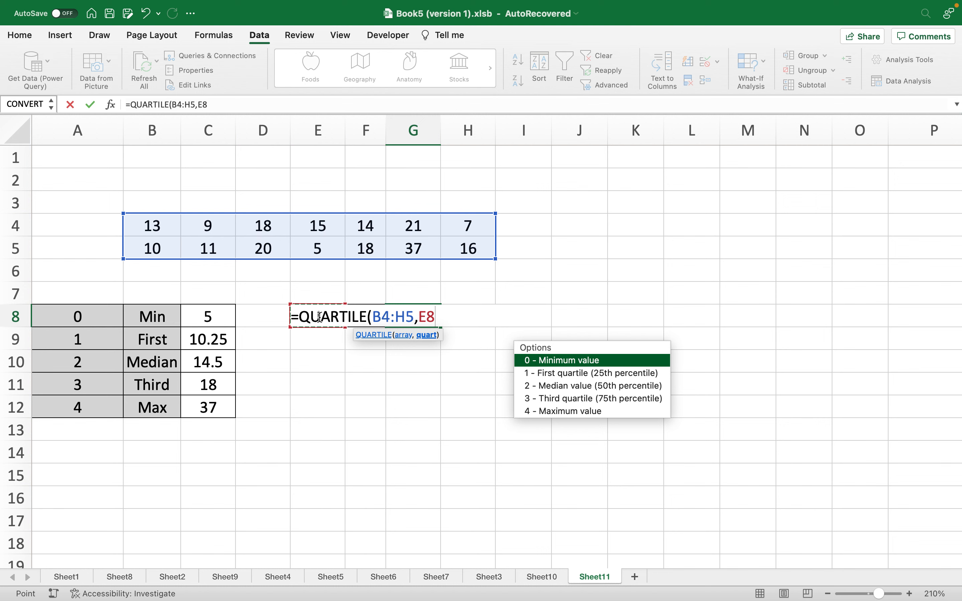
key("BackSpace")
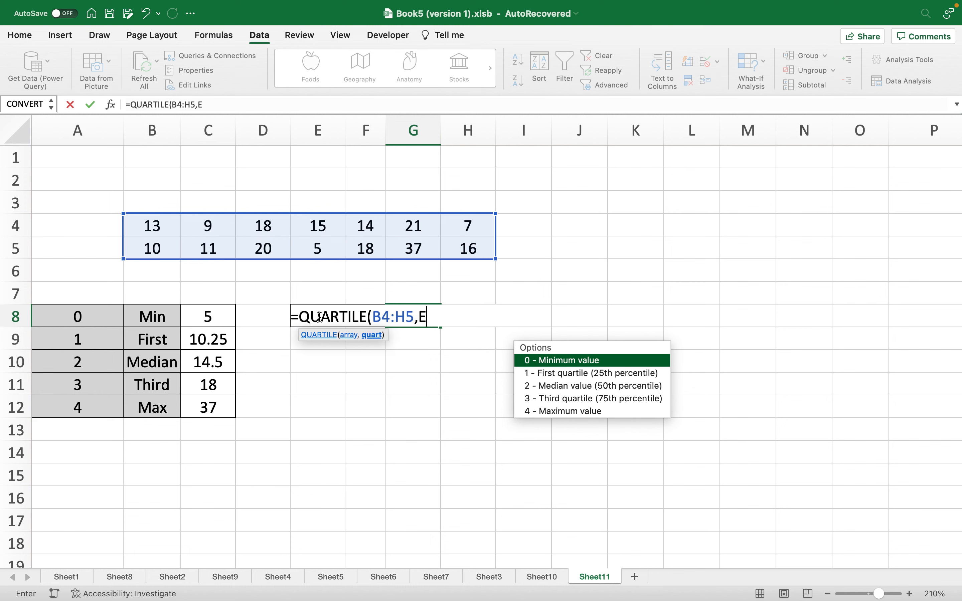
key("BackSpace")
type("F8)")
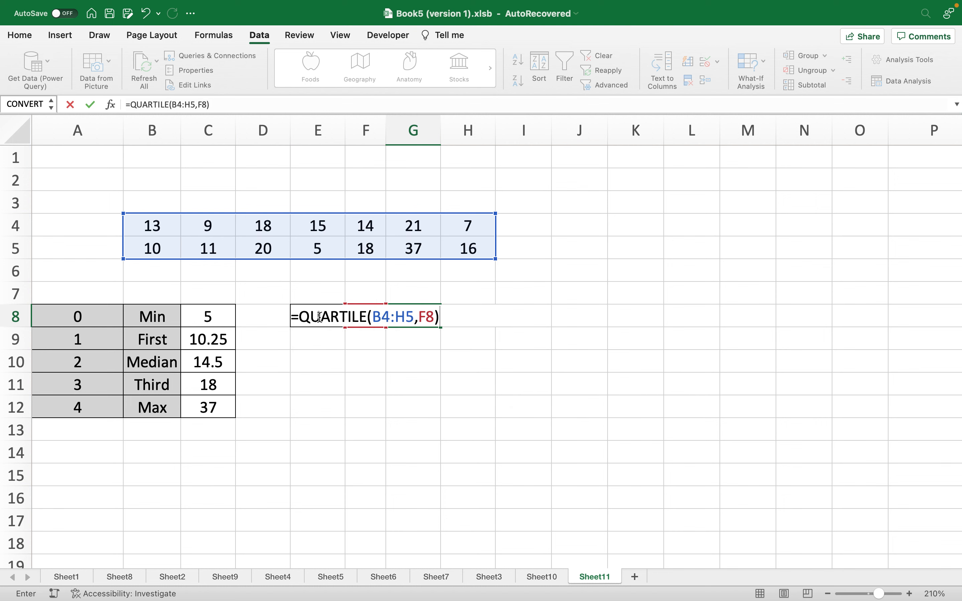
key("Return")
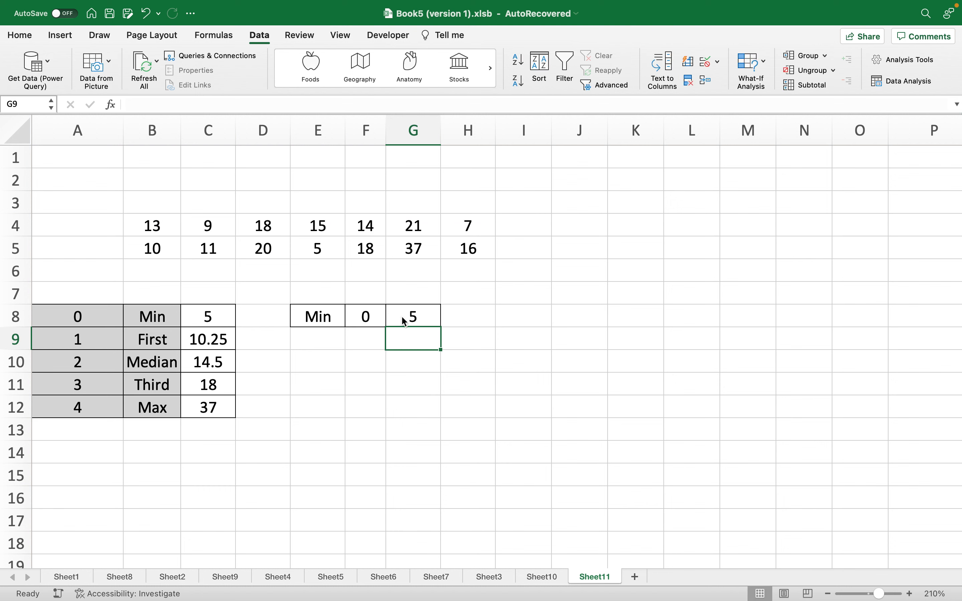
Step: Test the dynamic quartile in G8 by choosing First, Second, Third and finally Max from the drop-down in E8
left_click(318, 318)
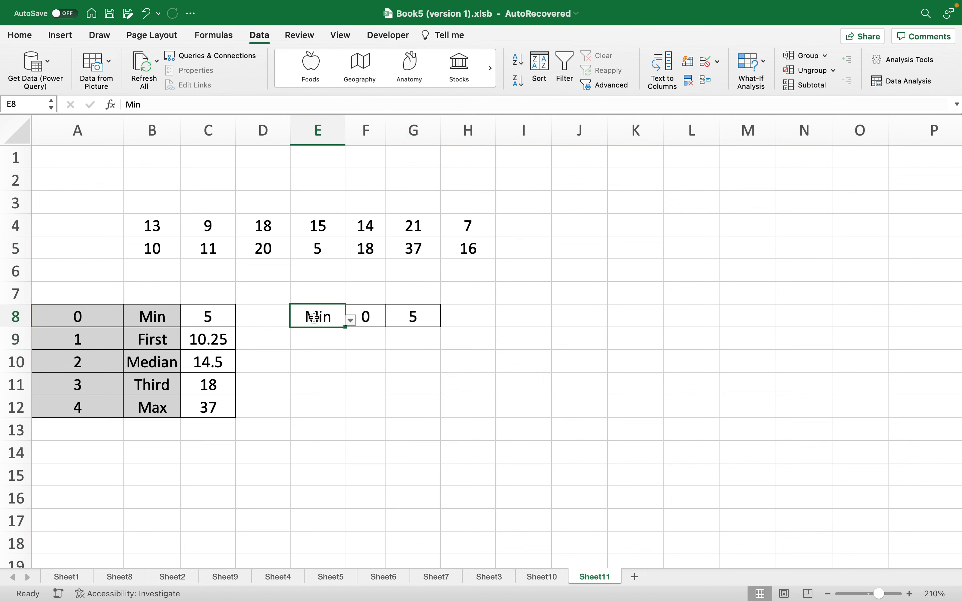
left_click(350, 323)
left_click(329, 345)
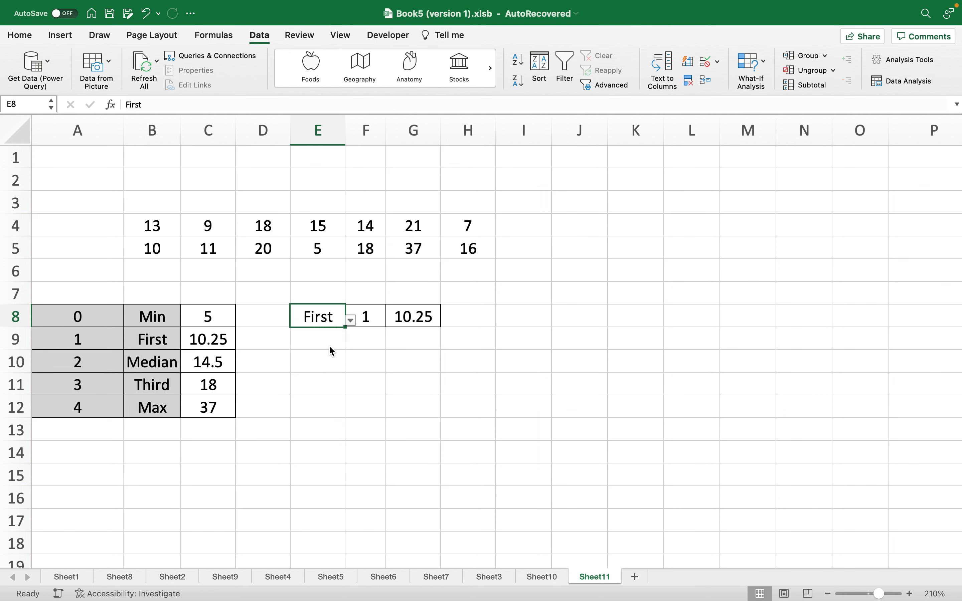
left_click(351, 320)
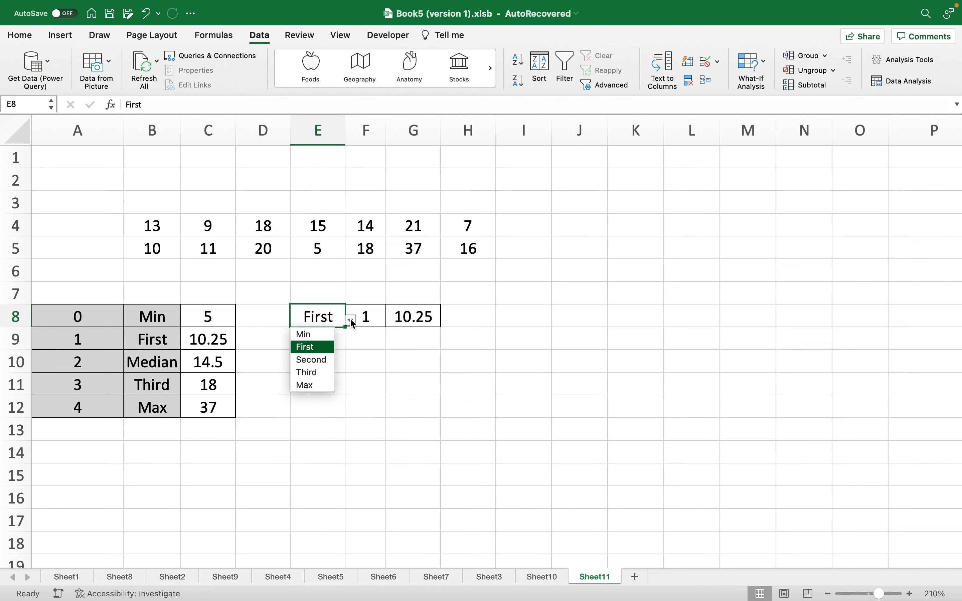
left_click(322, 360)
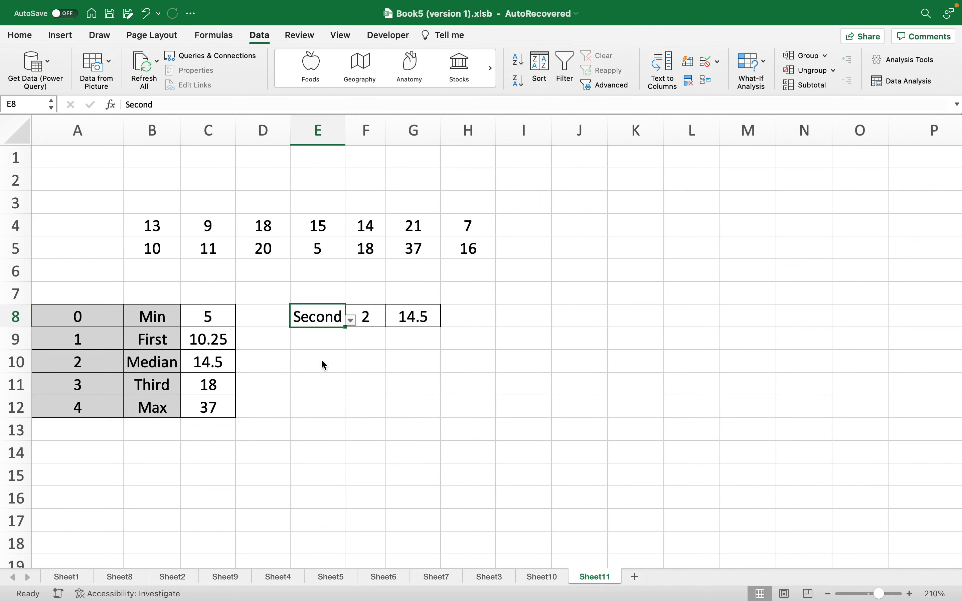
left_click(350, 320)
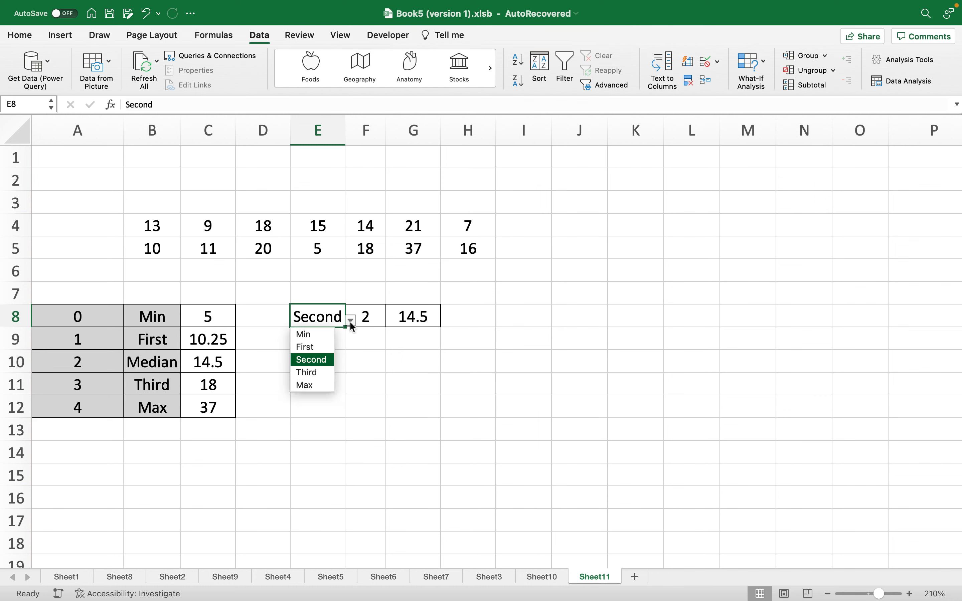
left_click(325, 372)
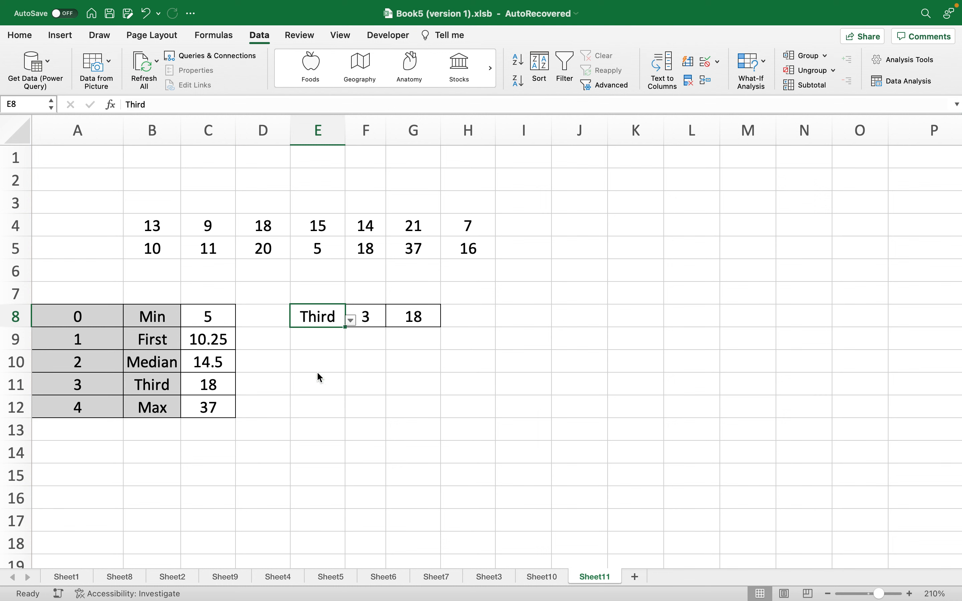
left_click(351, 320)
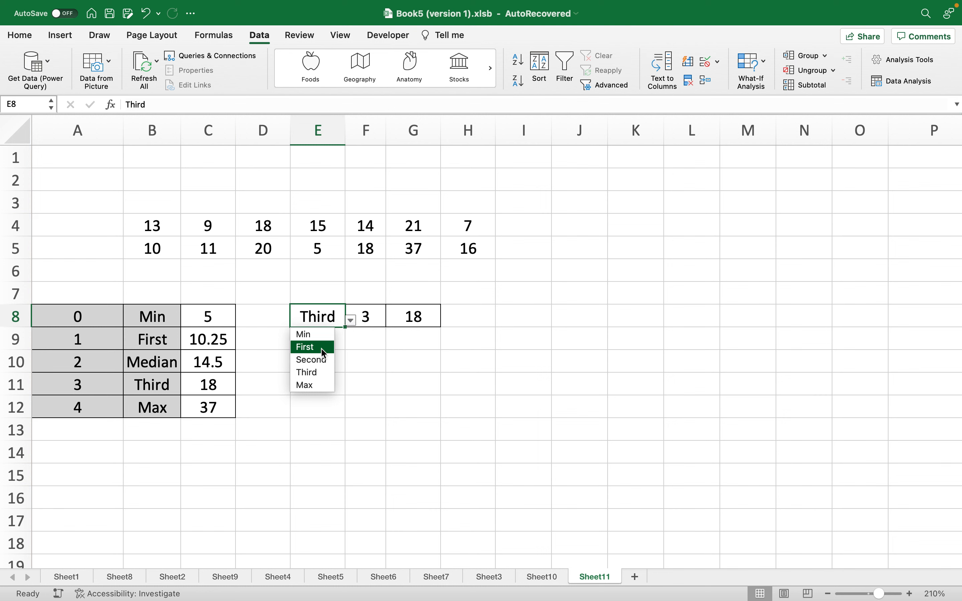
left_click(316, 390)
left_click(349, 320)
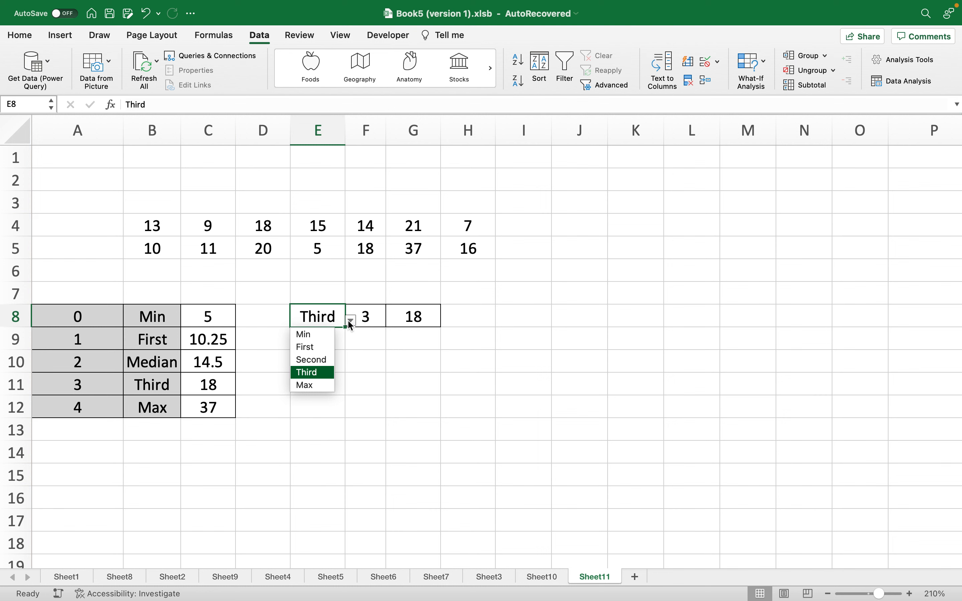
left_click(311, 385)
left_click(383, 384)
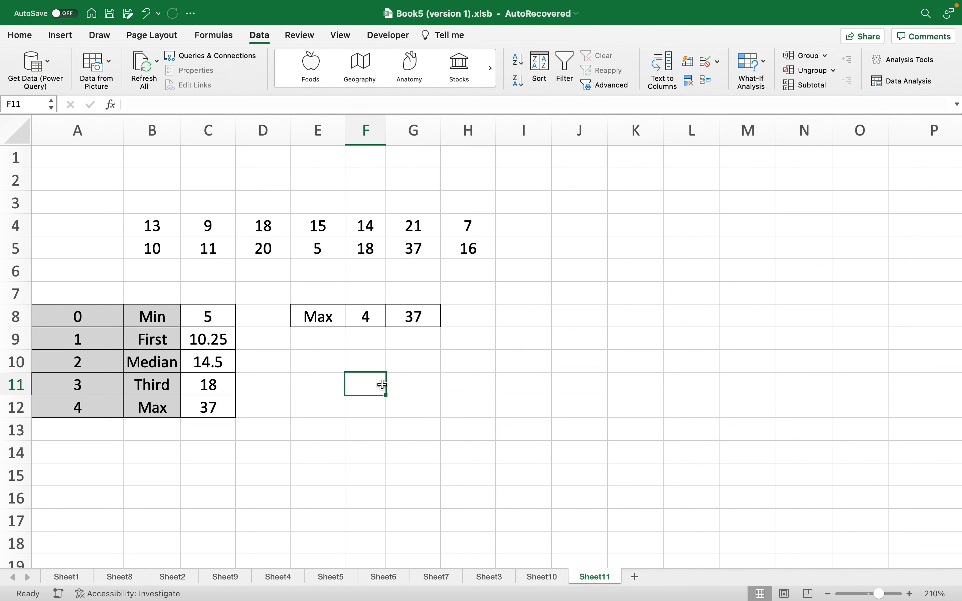
left_click(318, 347)
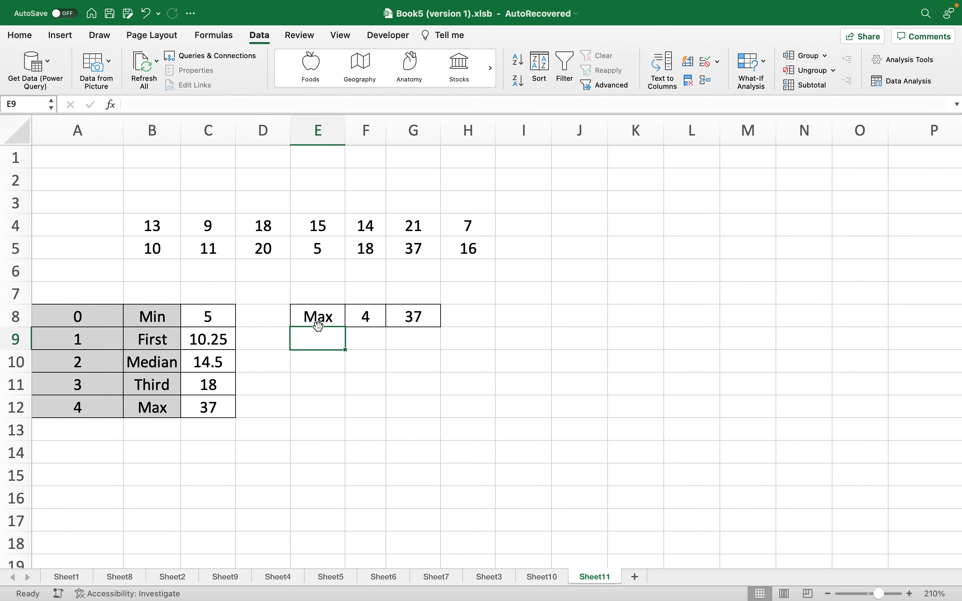
left_click(318, 324)
left_click(333, 346)
key("Return")
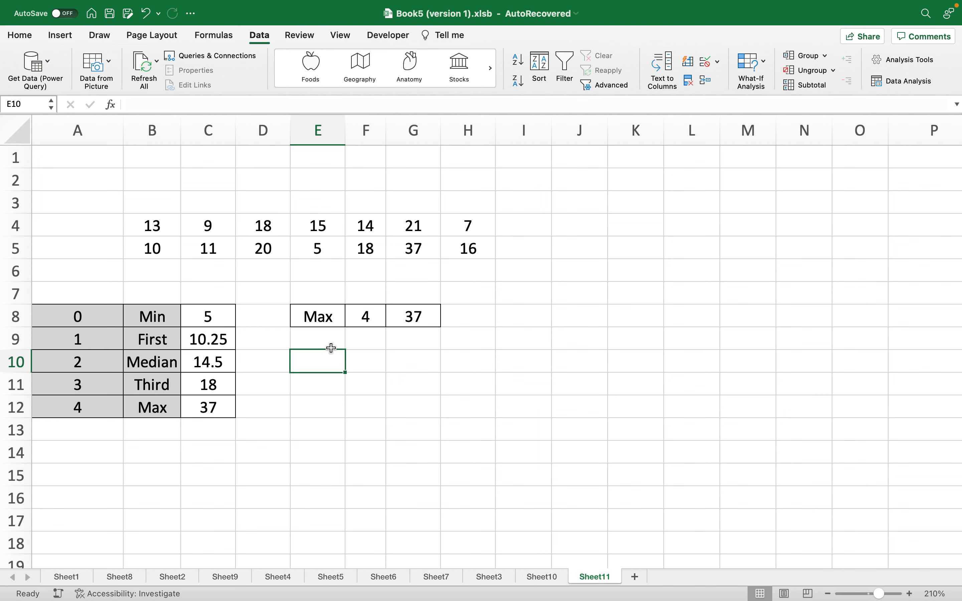
key("Return")
left_click(319, 364)
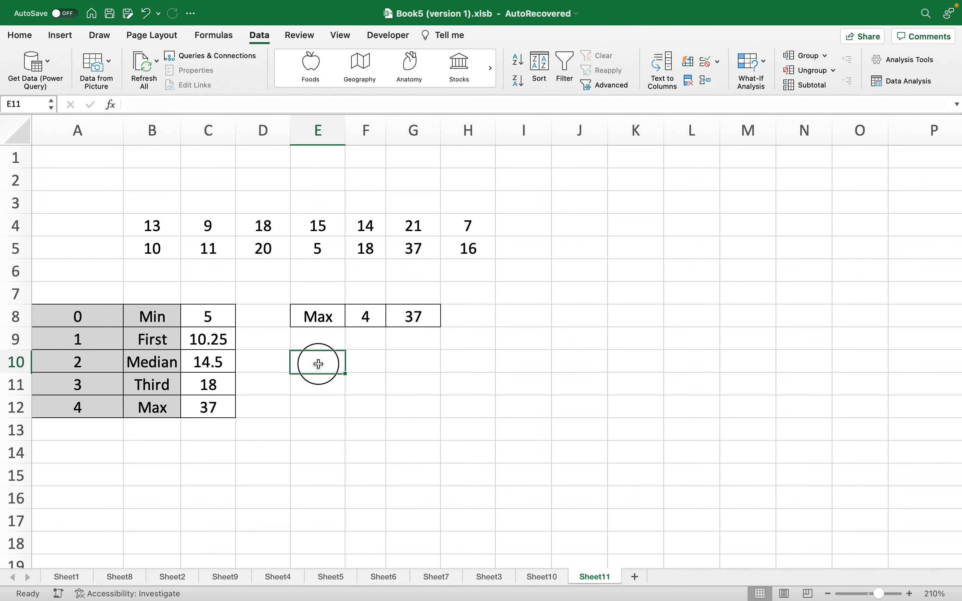